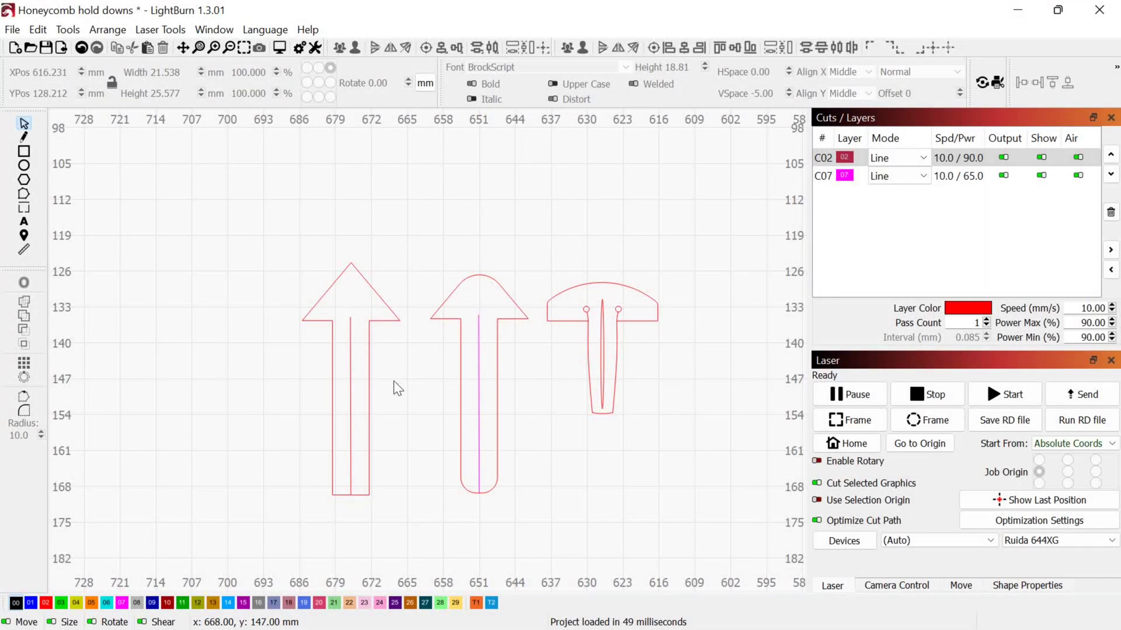
- Inspect the existing arrow and mushroom clips by selecting each one in turn
drag(397, 388, 296, 251)
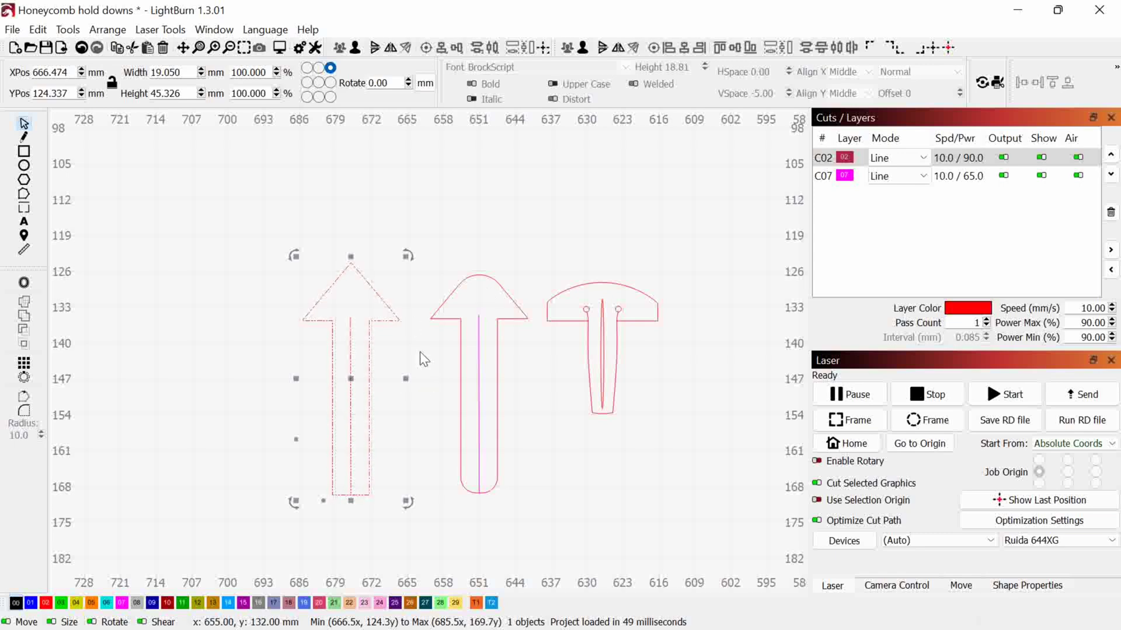
click(437, 357)
drag(532, 414, 439, 250)
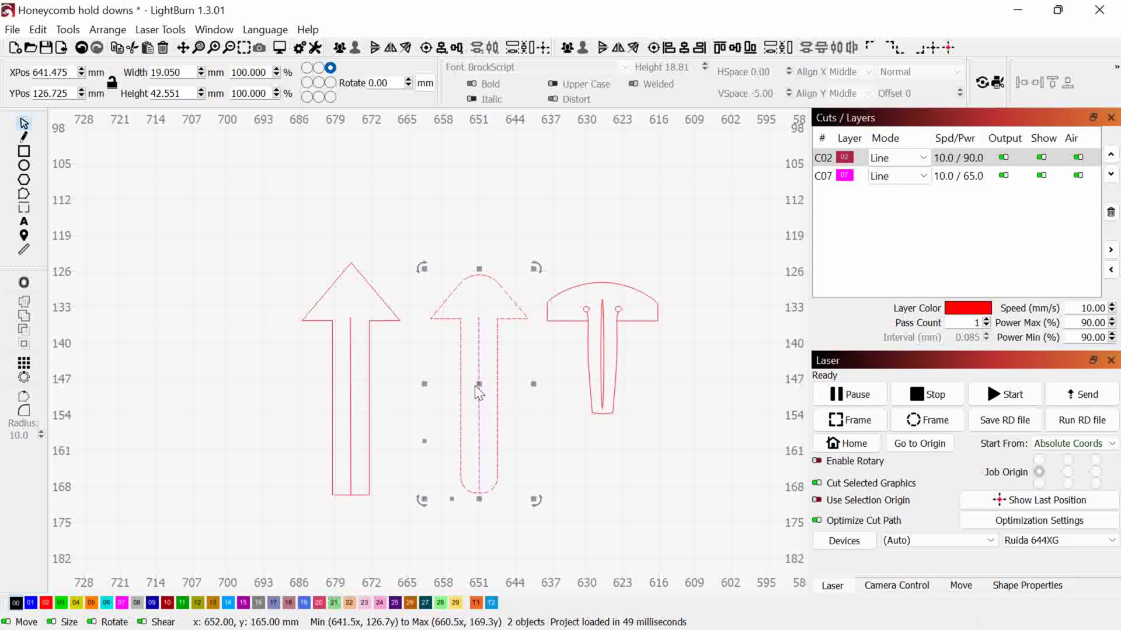
click(549, 404)
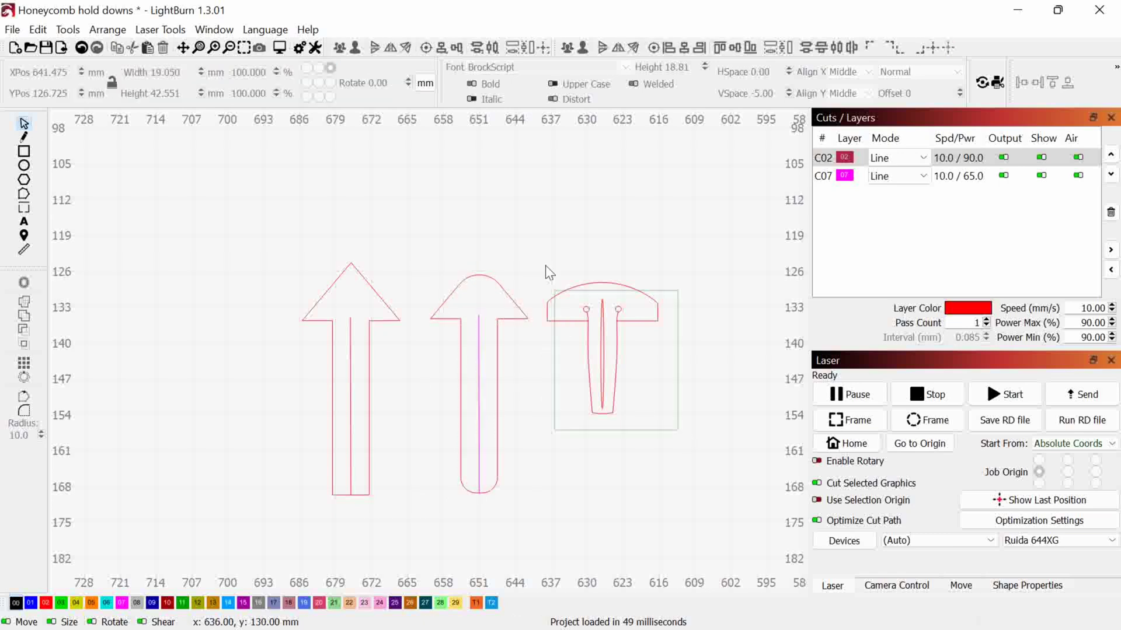
click(593, 350)
scroll(601, 350, up, 5)
scroll(621, 403, up, 1)
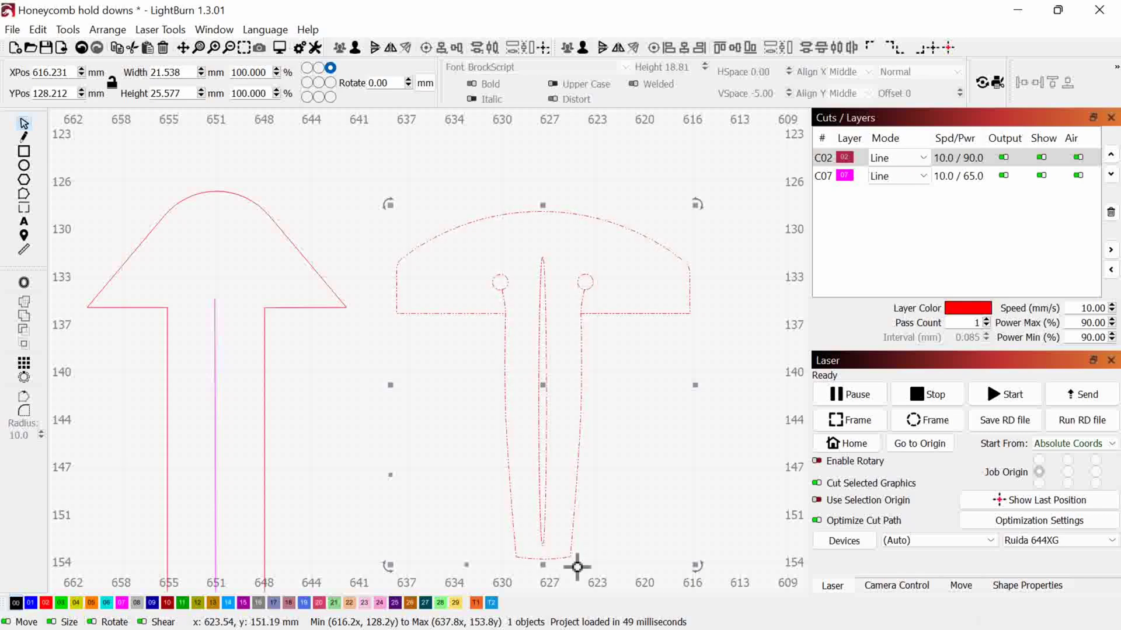
scroll(525, 497, down, 3)
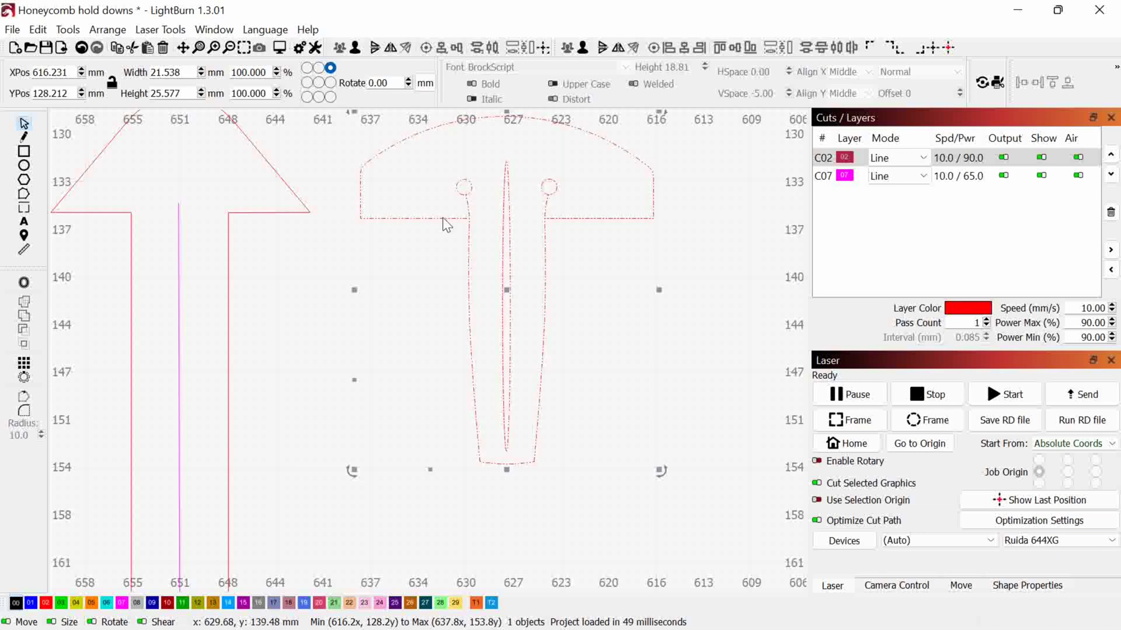
scroll(559, 270, down, 4)
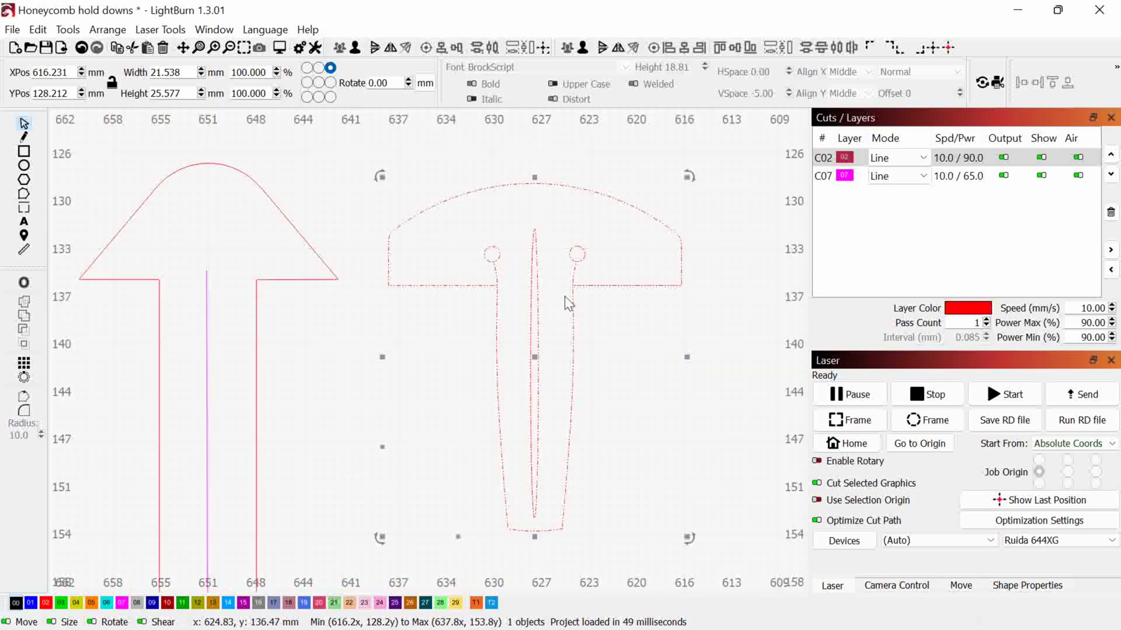
scroll(548, 326, down, 5)
click(627, 345)
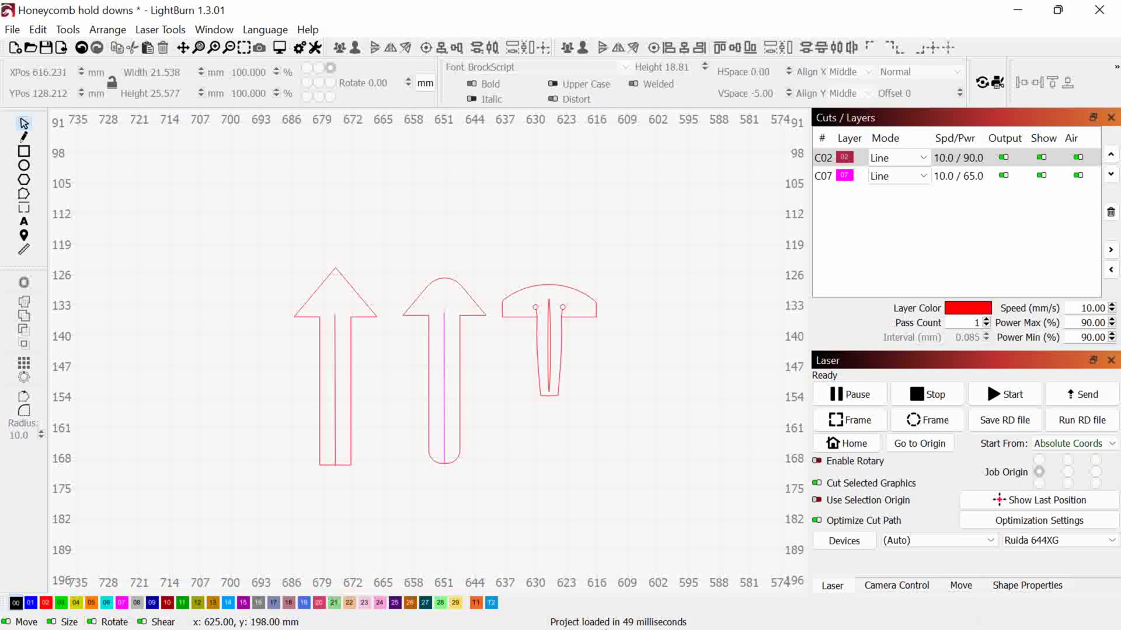
scroll(320, 282, down, 2)
- Draw a 30 mm square left of the clips on the red cut layer
key(ctrl+r)
drag(363, 312, 267, 219)
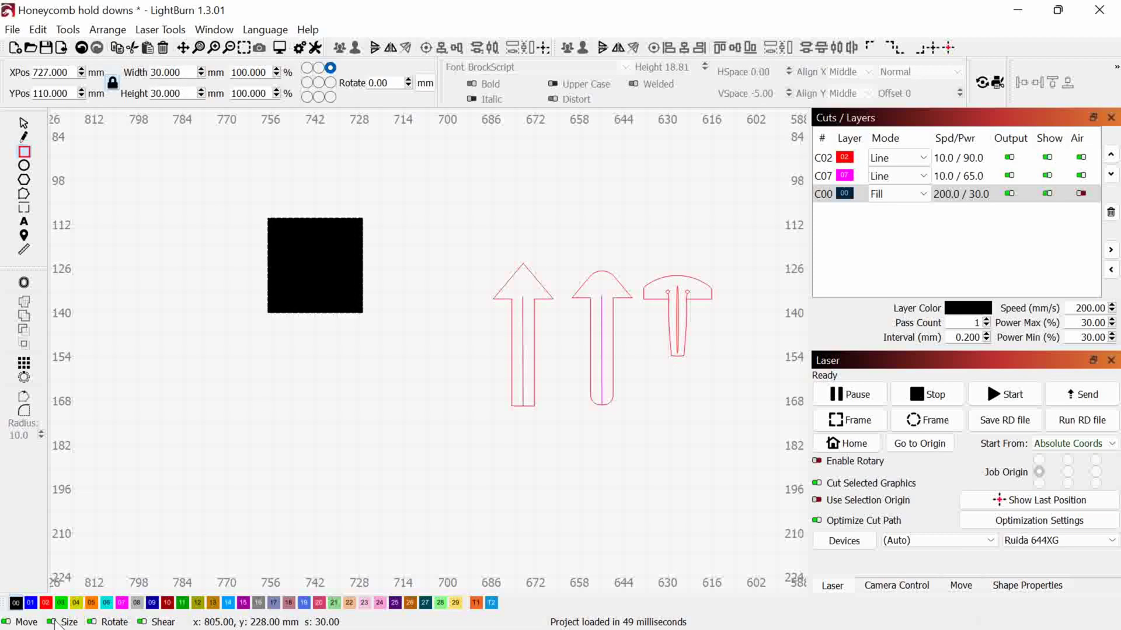
click(48, 603)
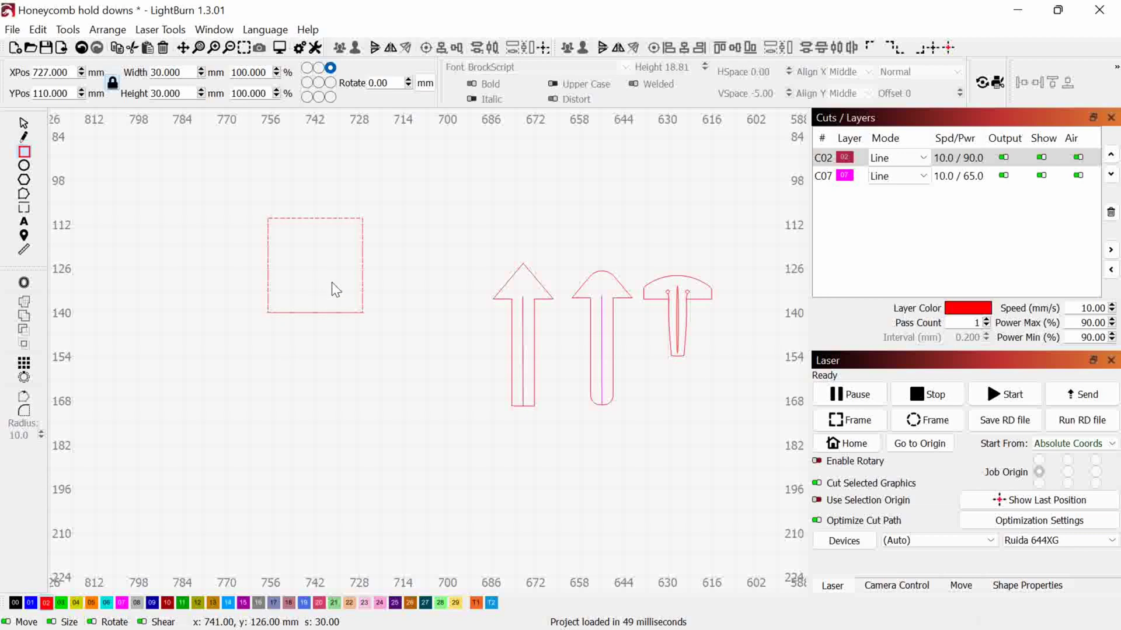
drag(321, 264, 369, 301)
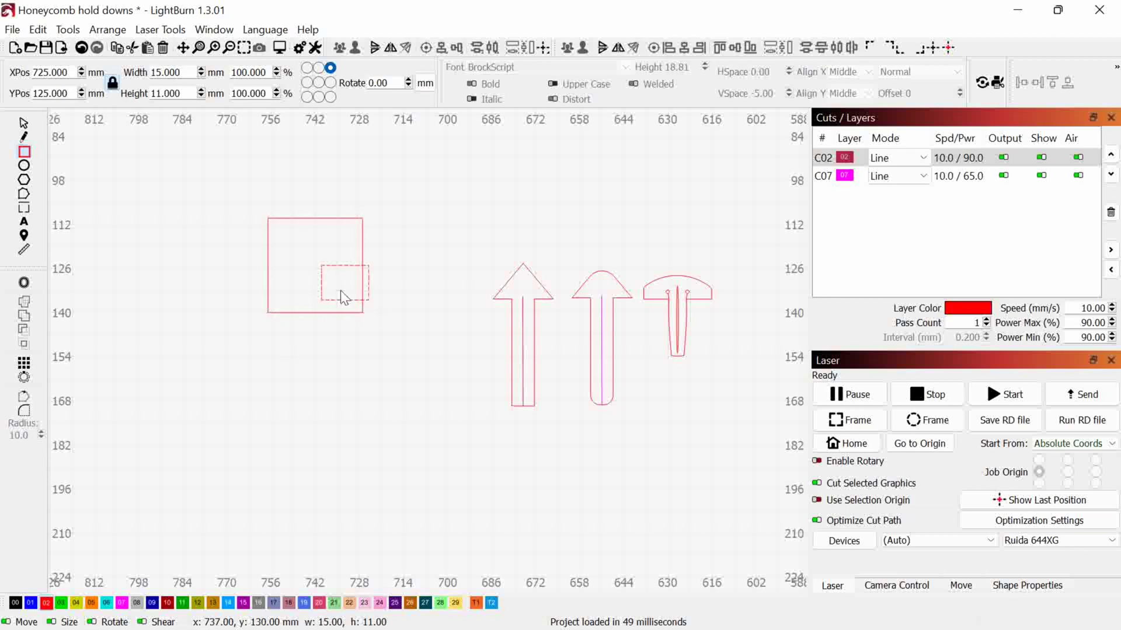
key(ctrl+z)
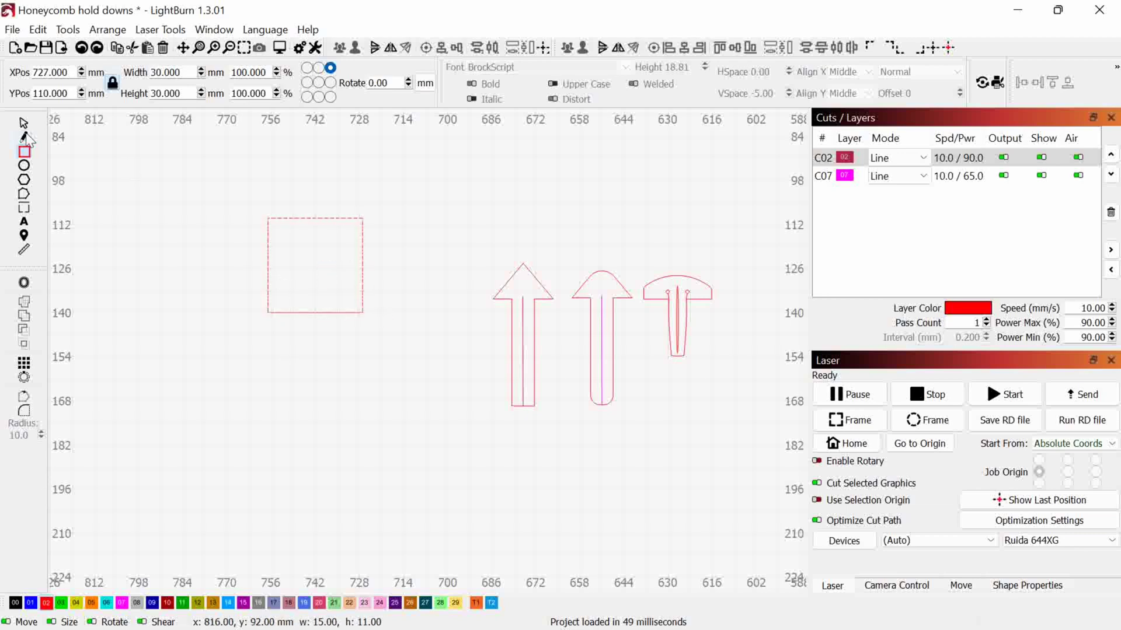
- Rotate the square 45° into a diamond
click(24, 123)
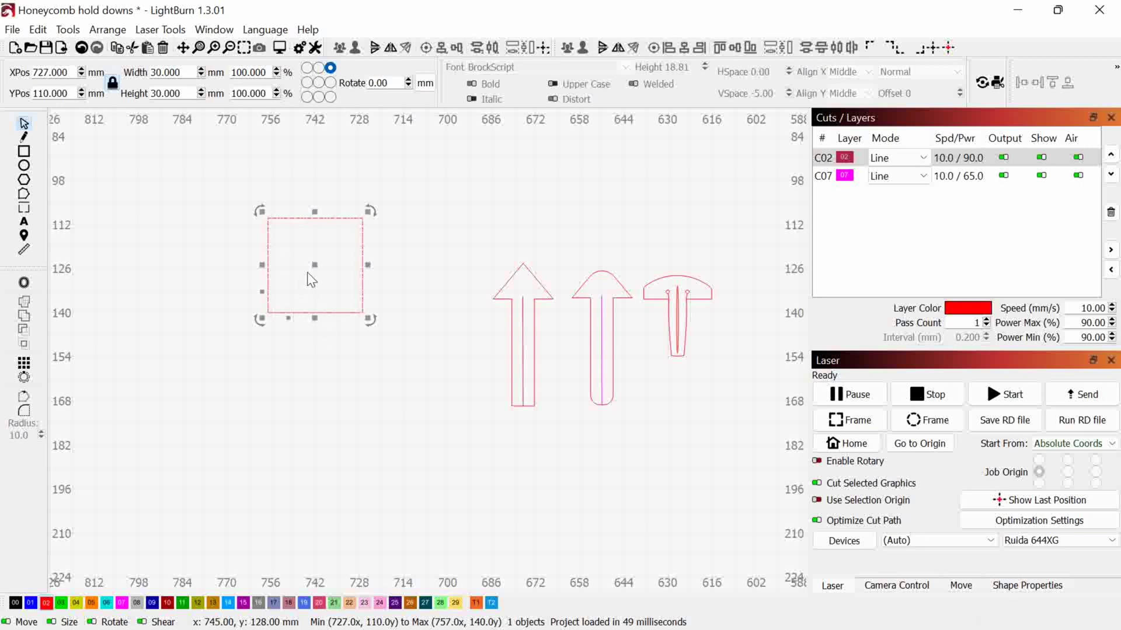
click(322, 276)
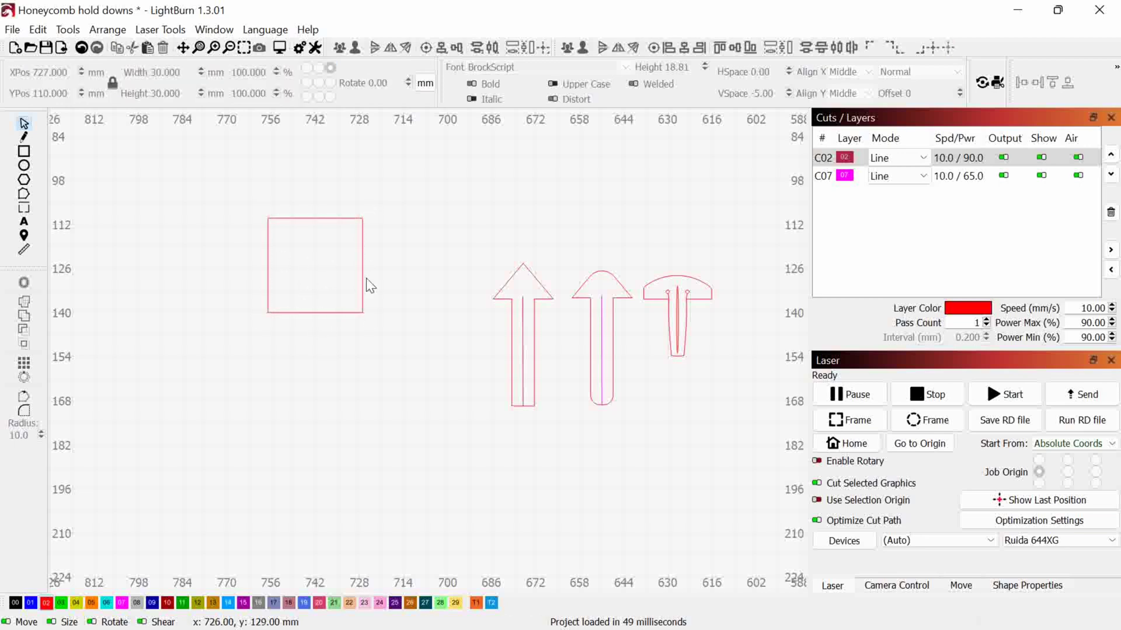
click(323, 302)
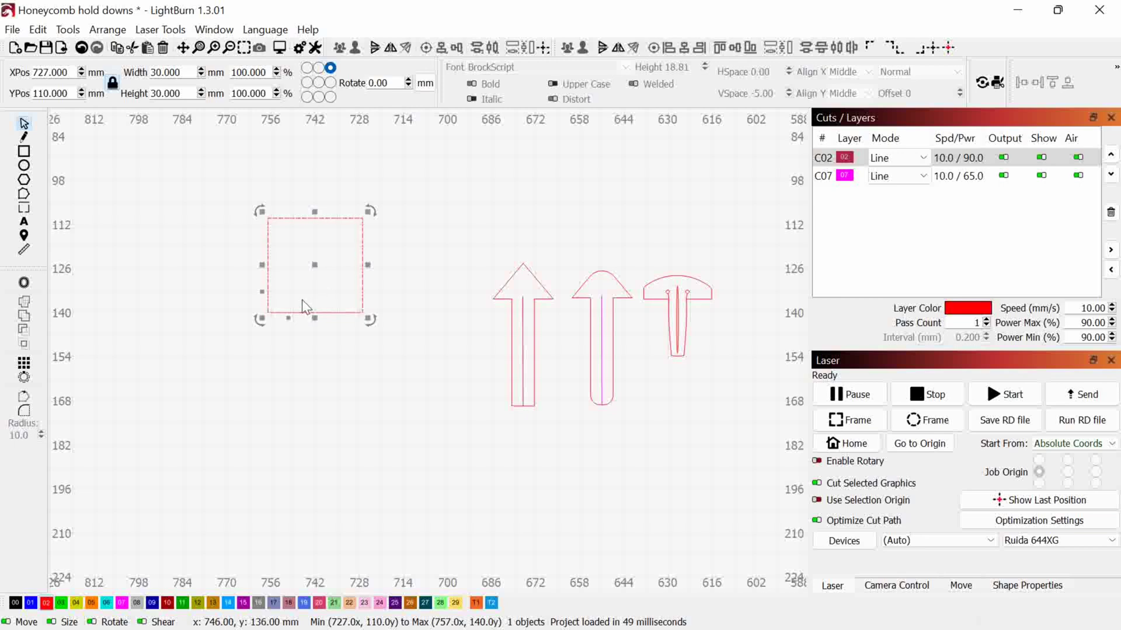
key(ctrl+period)
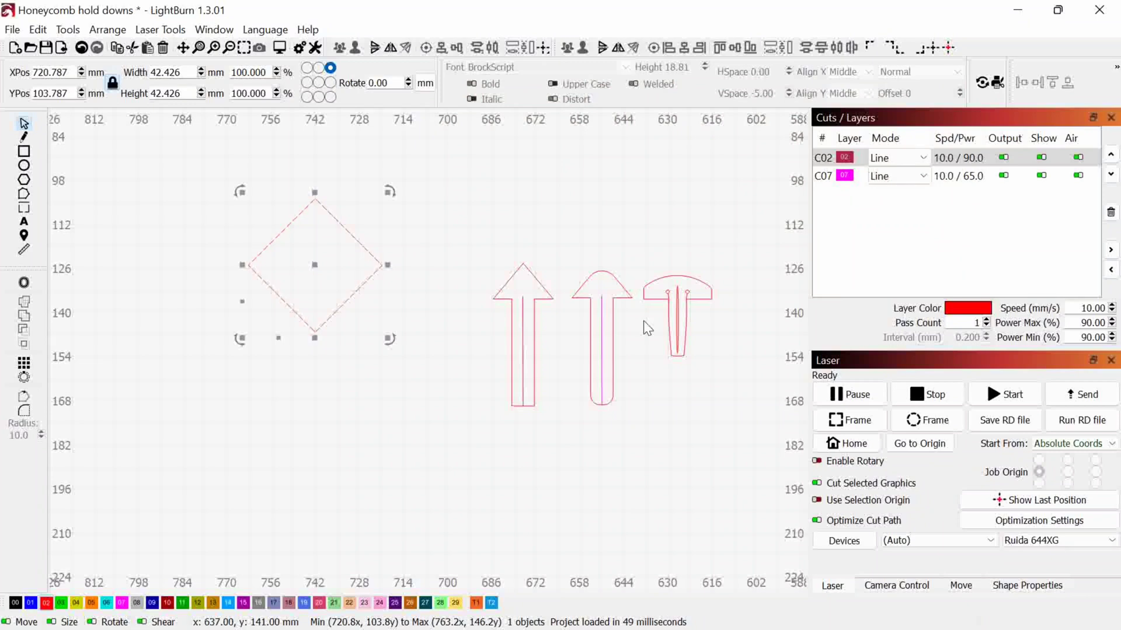
- Check the middle arrow's stem, then draw a 7 mm wide, 35 mm tall stem rectangle
drag(645, 329, 577, 262)
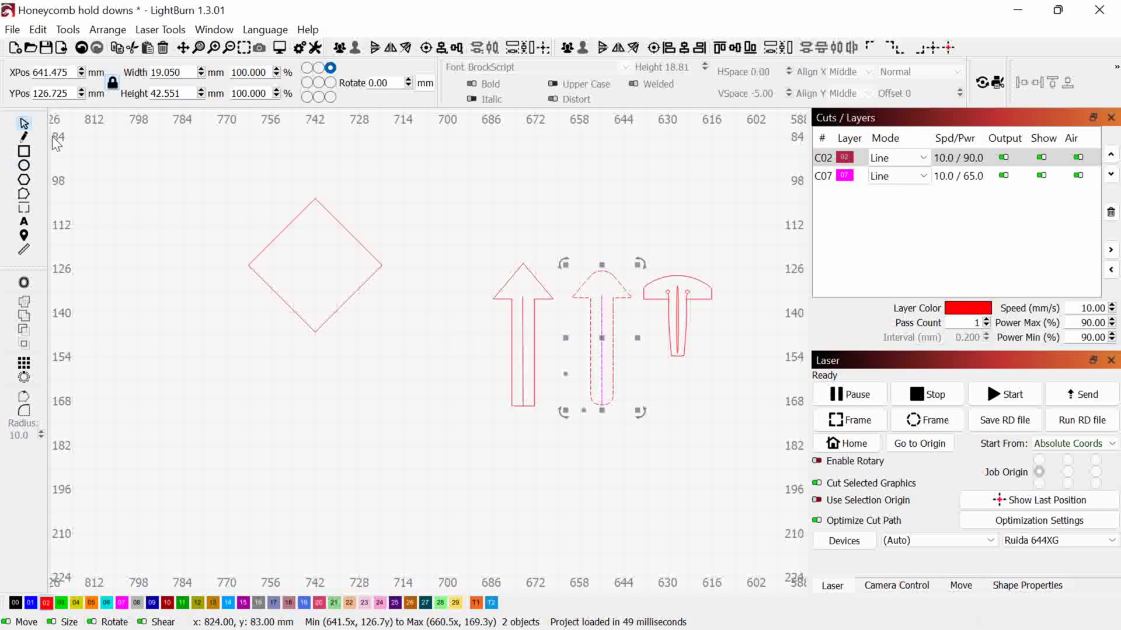
click(24, 151)
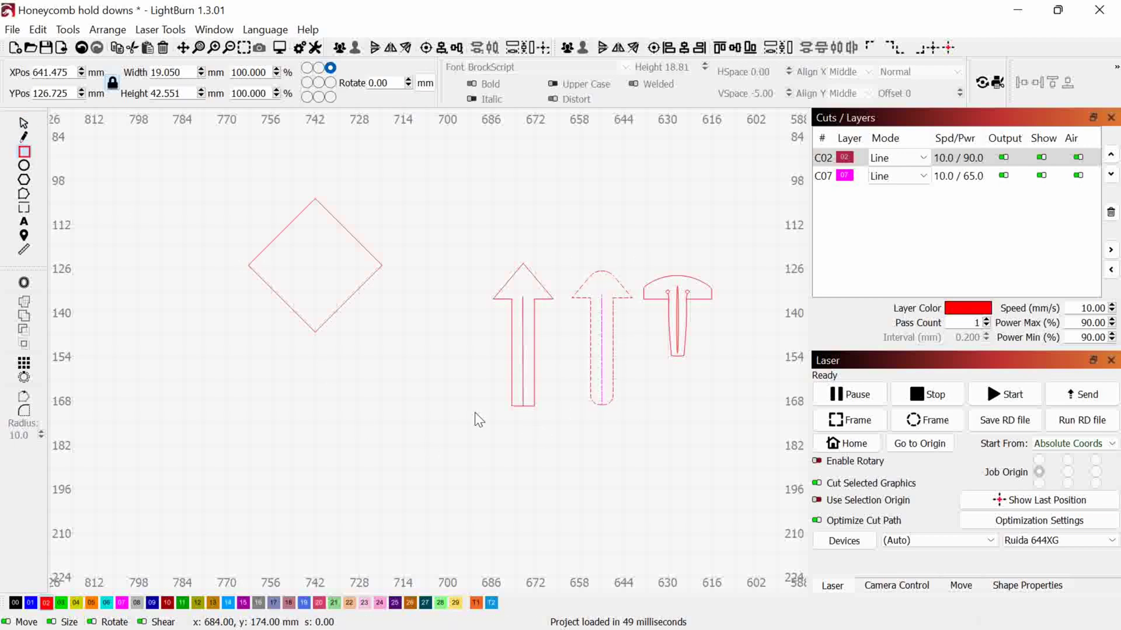
mouse_move(455, 398)
mouse_down()
mouse_move(412, 332)
mouse_move(457, 394)
mouse_move(480, 288)
mouse_up()
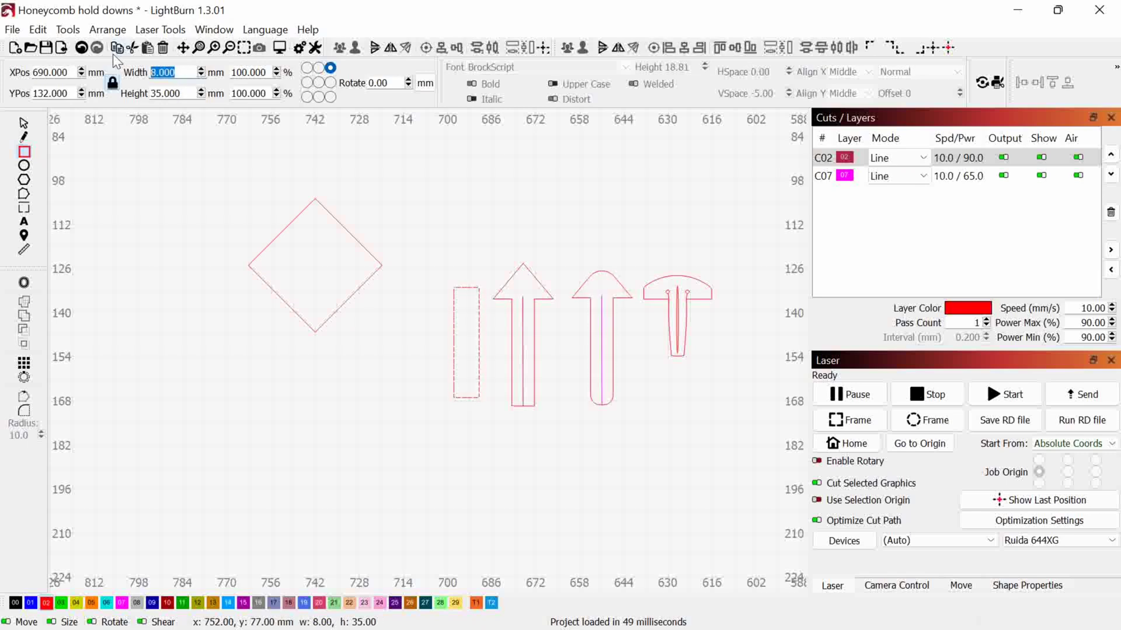
text(7)
key(Return)
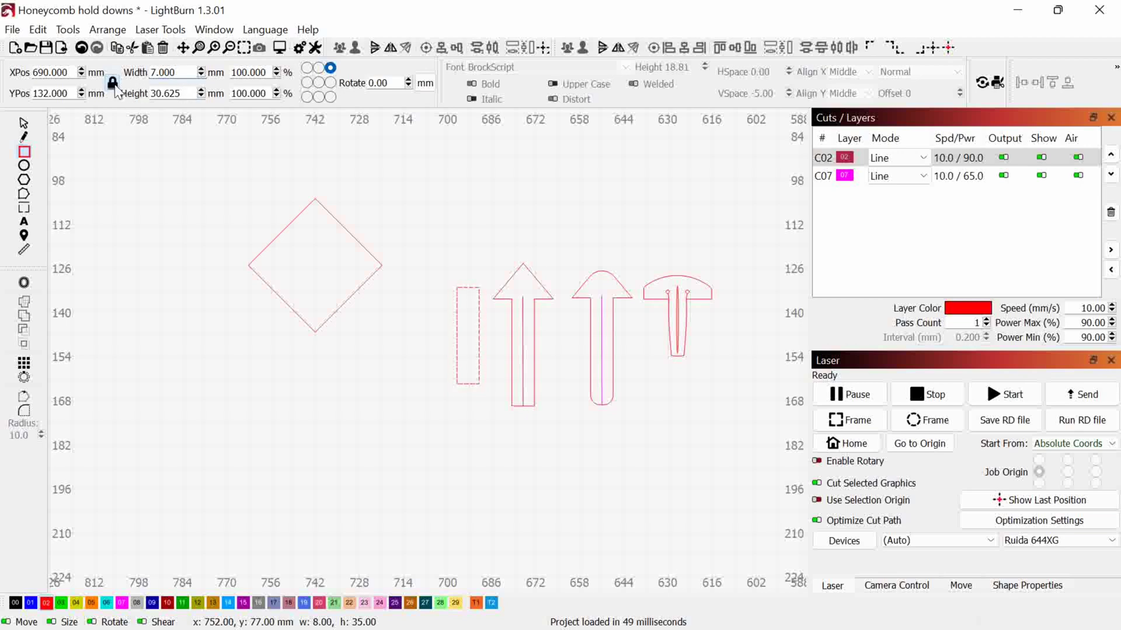
click(196, 92)
text(35)
key(Return)
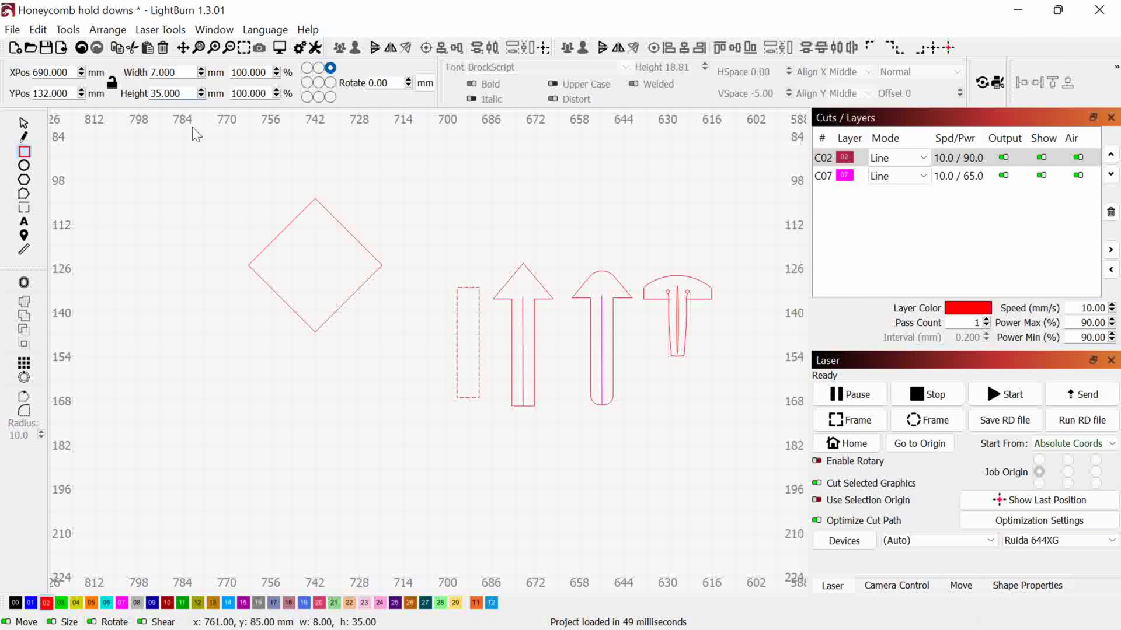
click(23, 123)
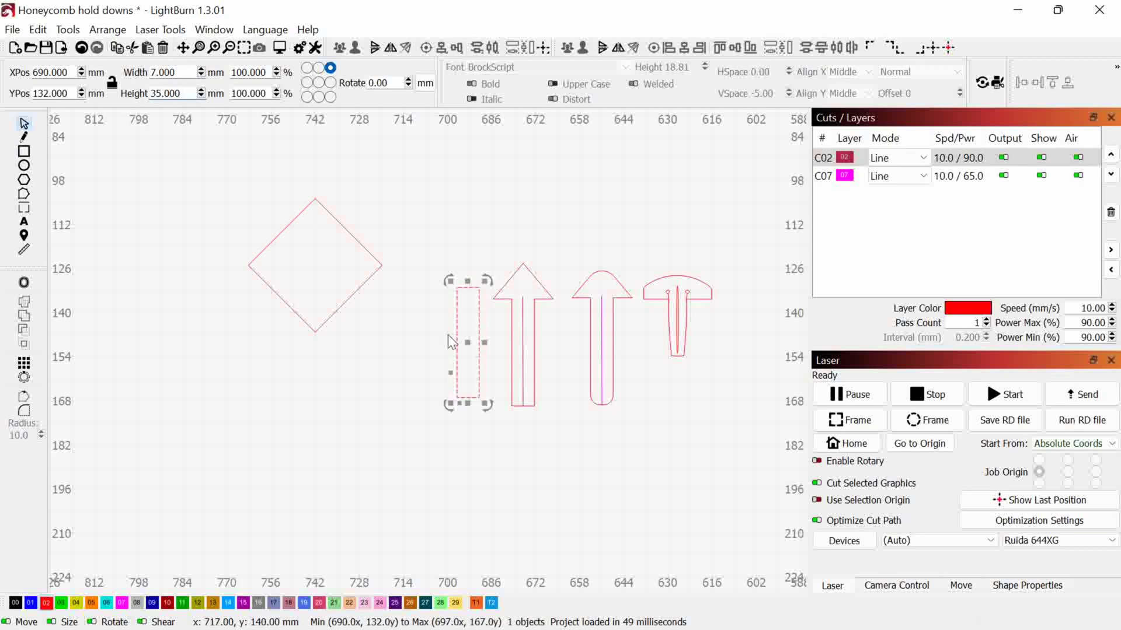
- Move the stem under the diamond and shrink the diamond to 24.426 mm from its bottom anchor
drag(465, 343, 318, 330)
click(287, 217)
click(330, 68)
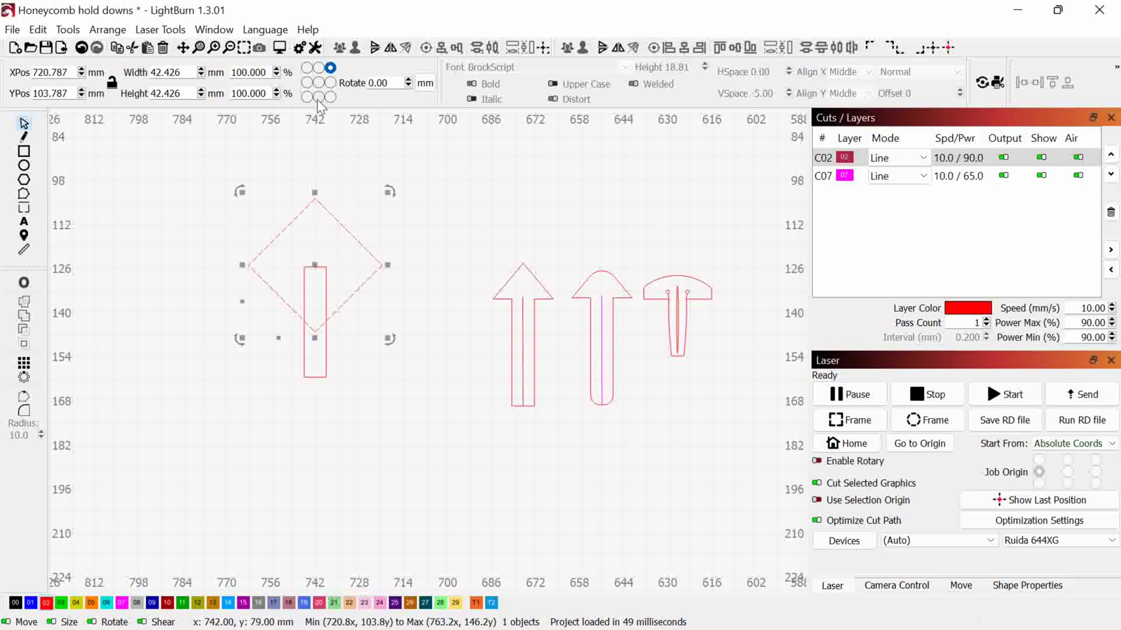
click(318, 97)
triple_click(182, 72)
text(32.426)
key(Return)
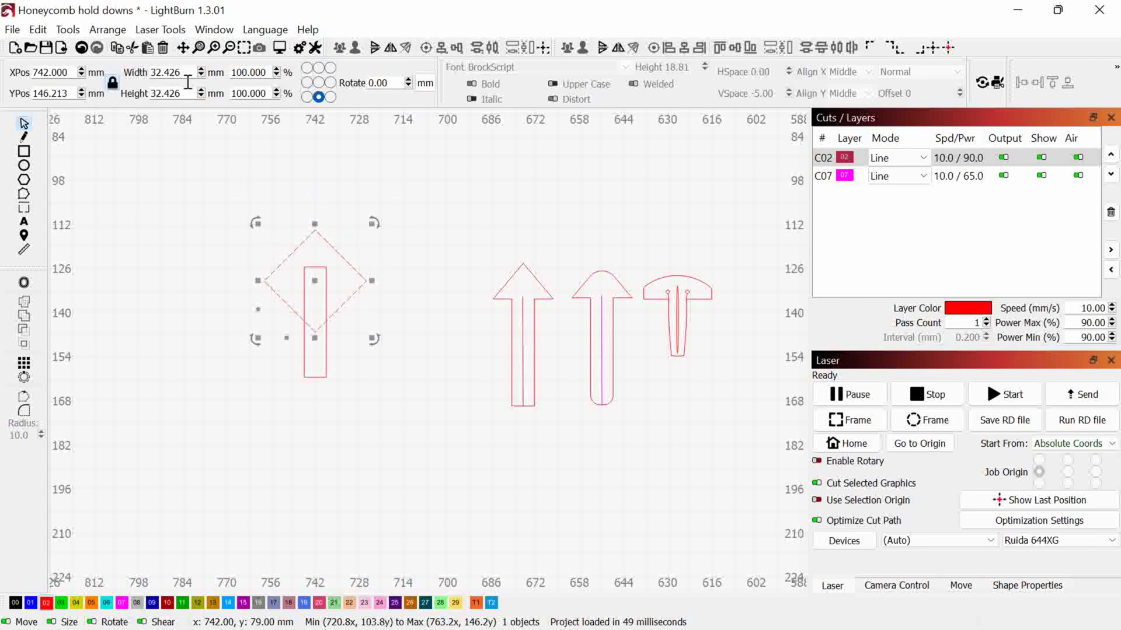
scroll(190, 71, down, 9)
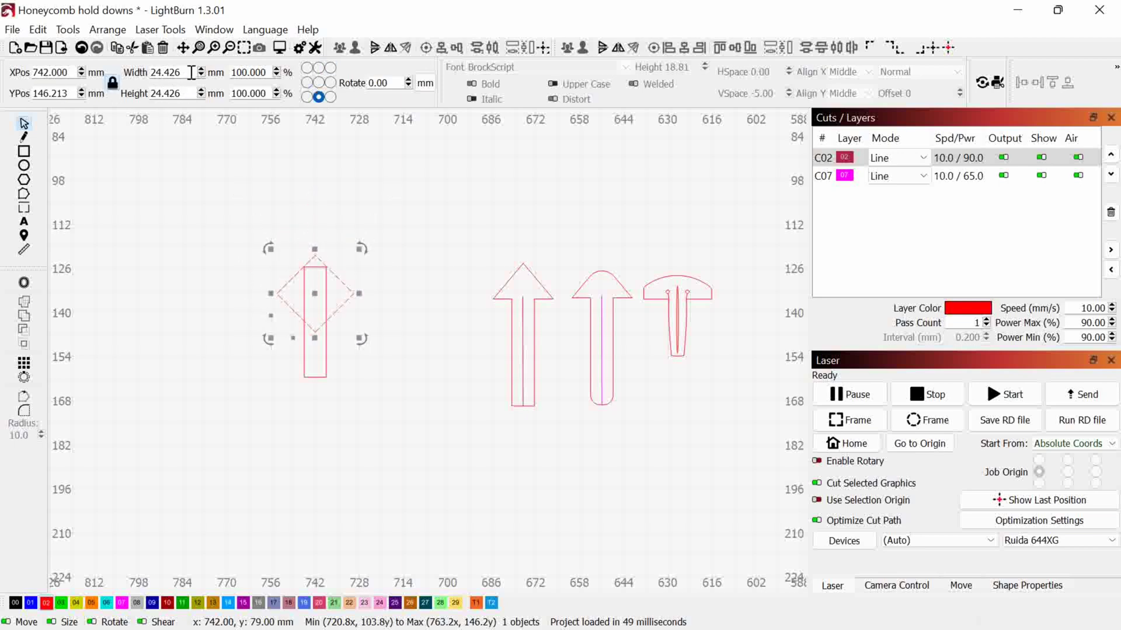
scroll(190, 72, up, 1)
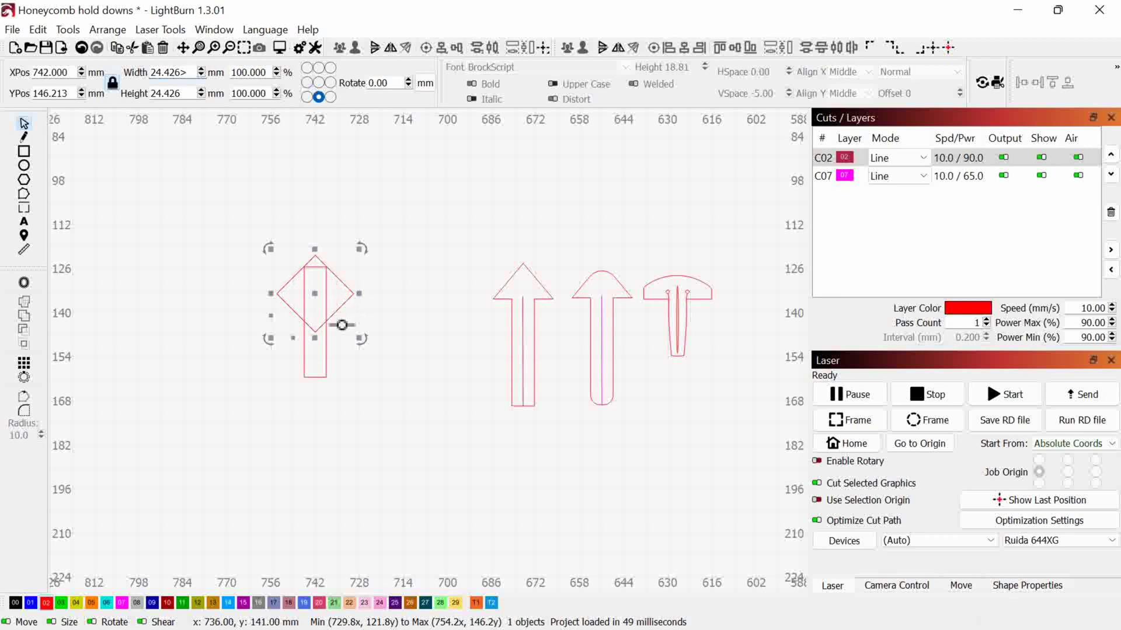
text(><.)
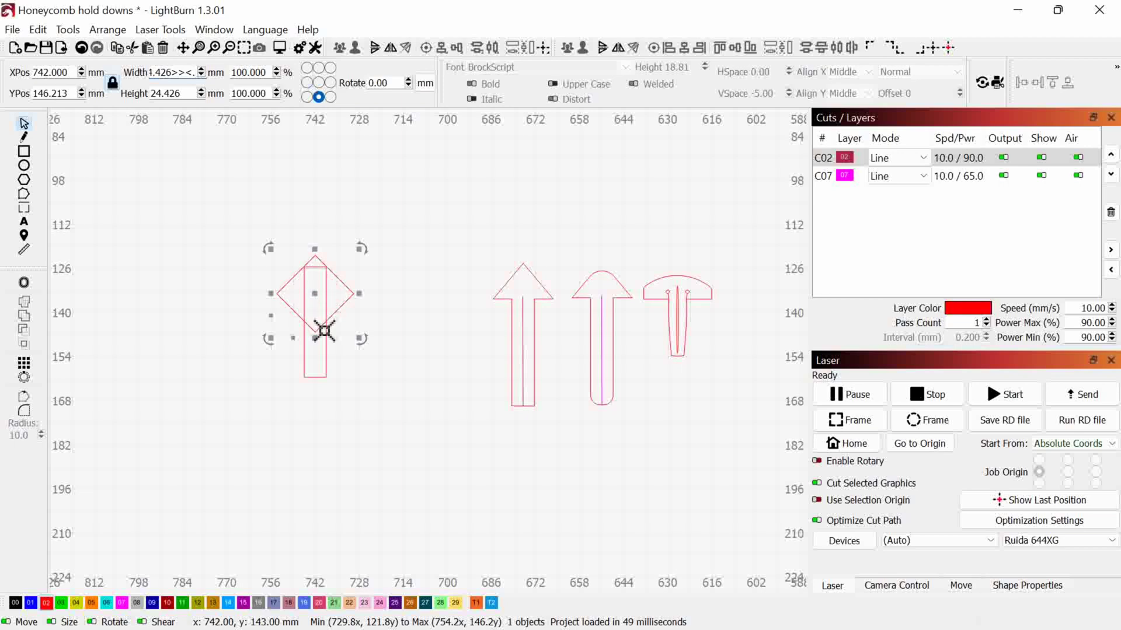
text(>)
- Nudge the upright square up over the diamond and enlarge it to 25.272 × 25.272 mm
drag(316, 288, 349, 307)
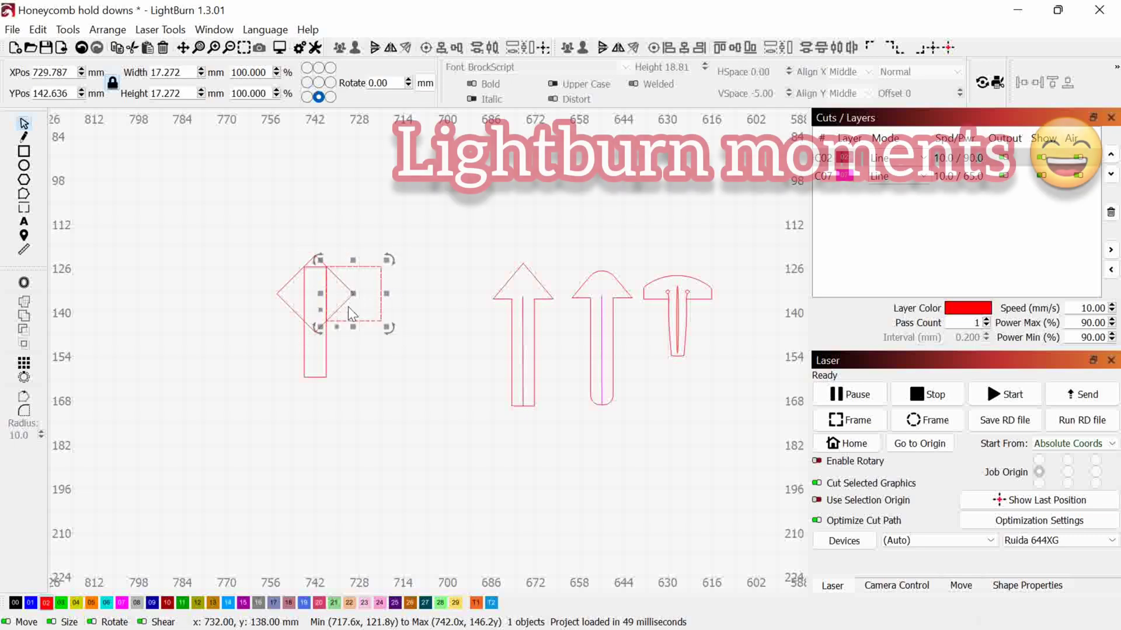
key(Escape)
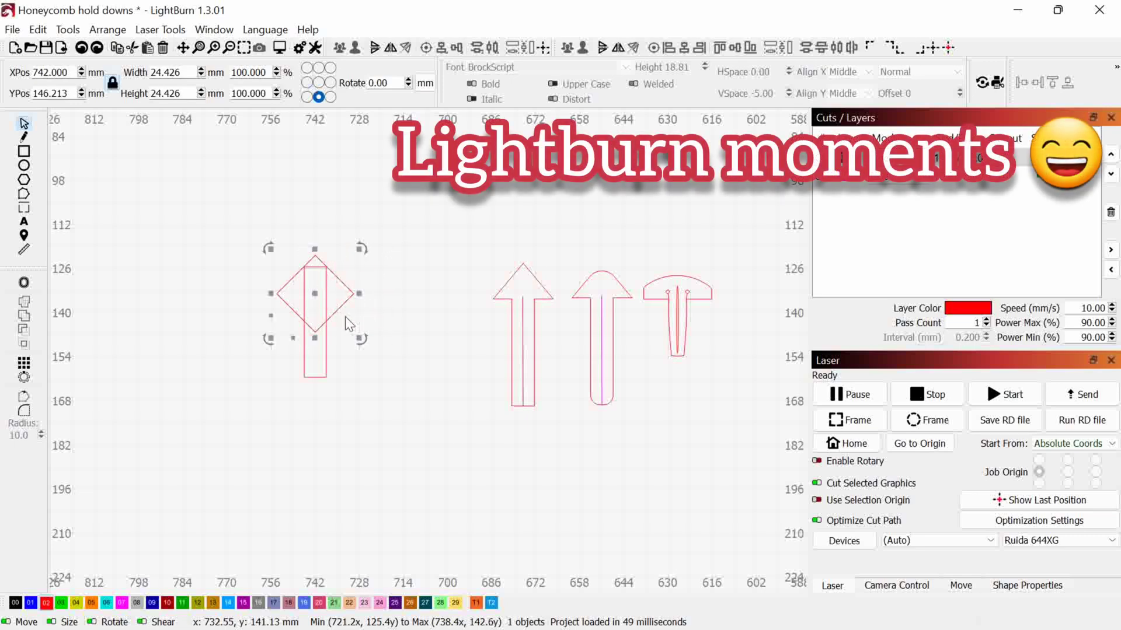
drag(342, 327, 351, 330)
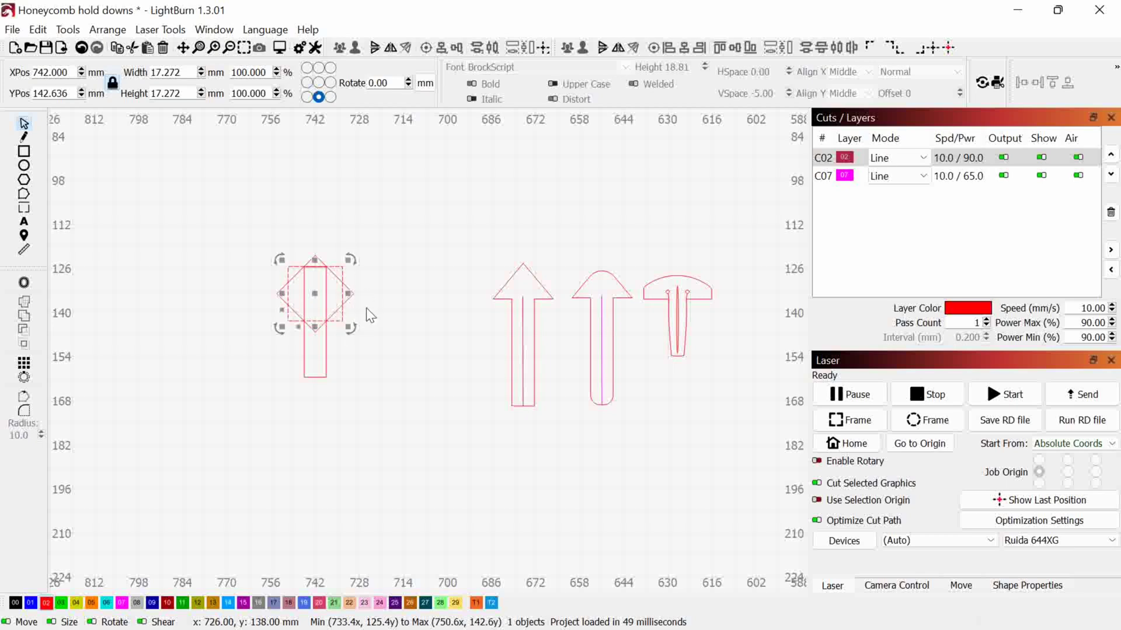
key(Up)
key(Up)
key(Up)
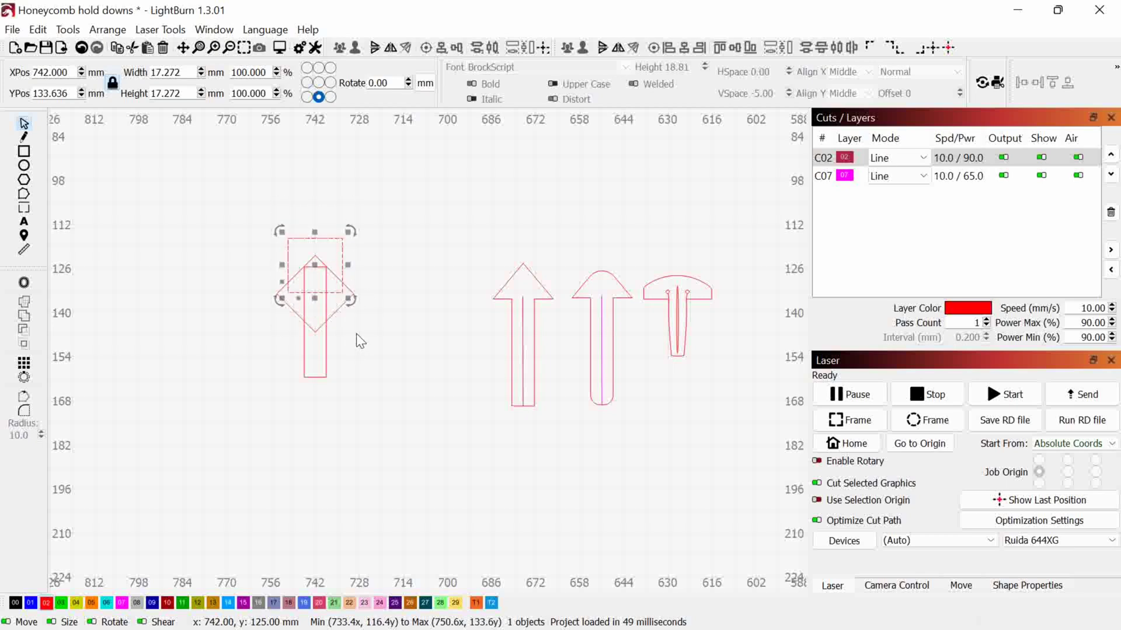
scroll(316, 288, up, 10)
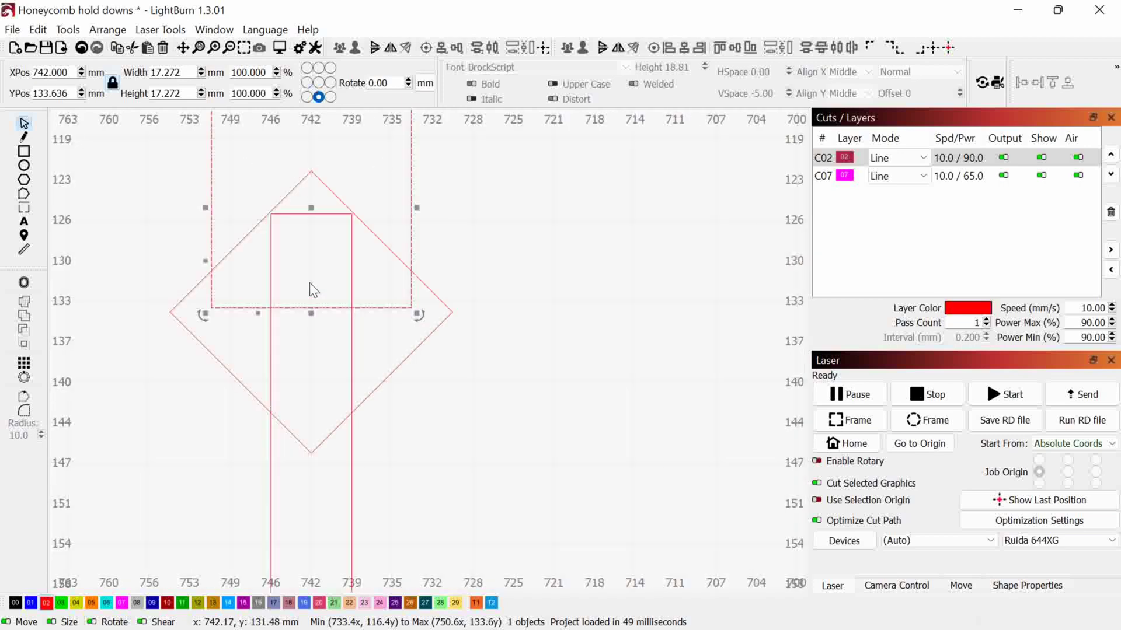
scroll(353, 356, down, 1)
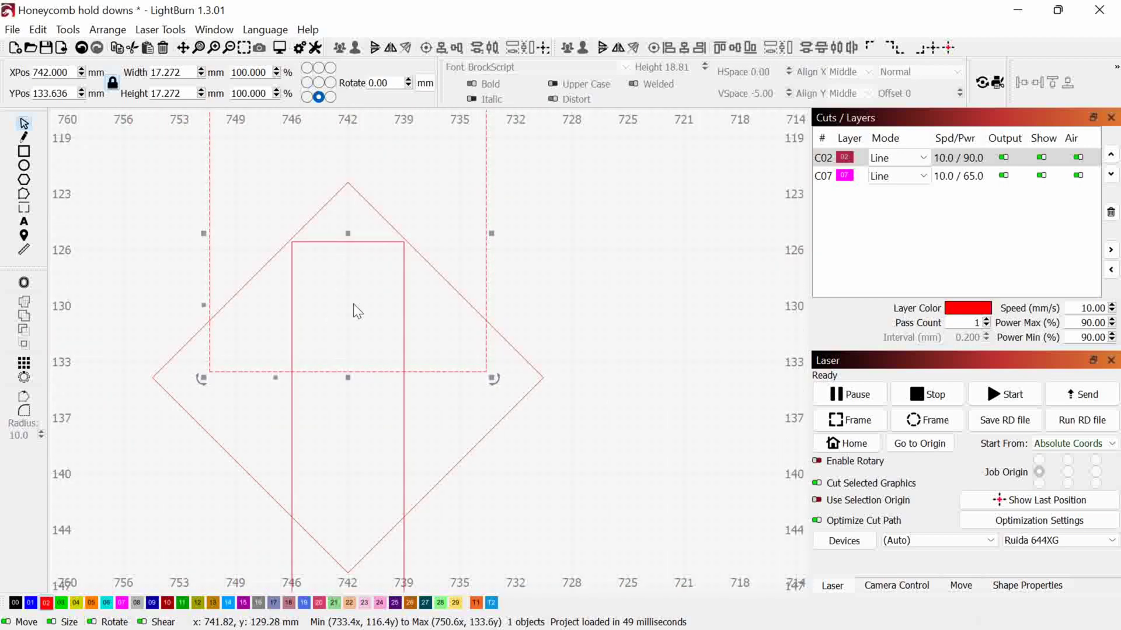
scroll(351, 323, down, 2)
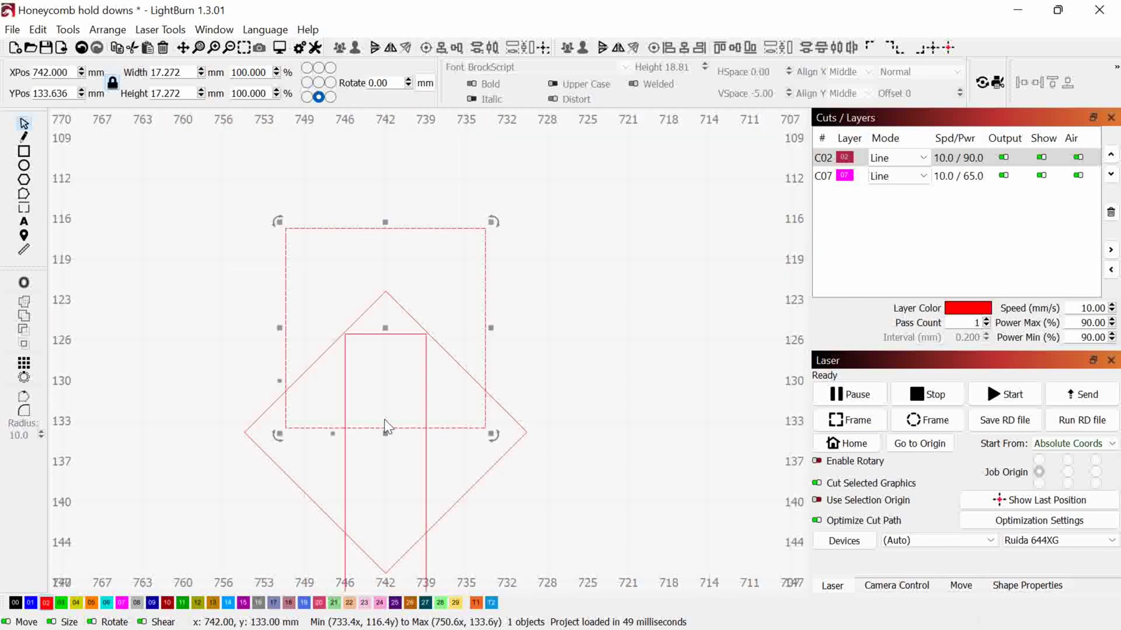
key(Up)
key(Up)
key(Up)
key(Up)
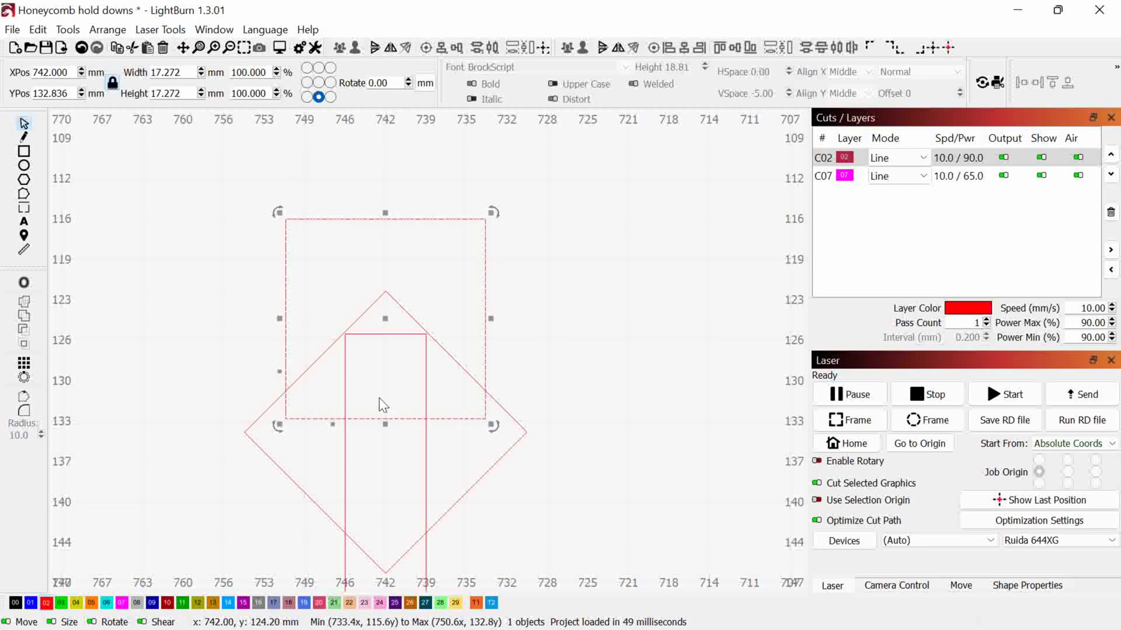
key(Down)
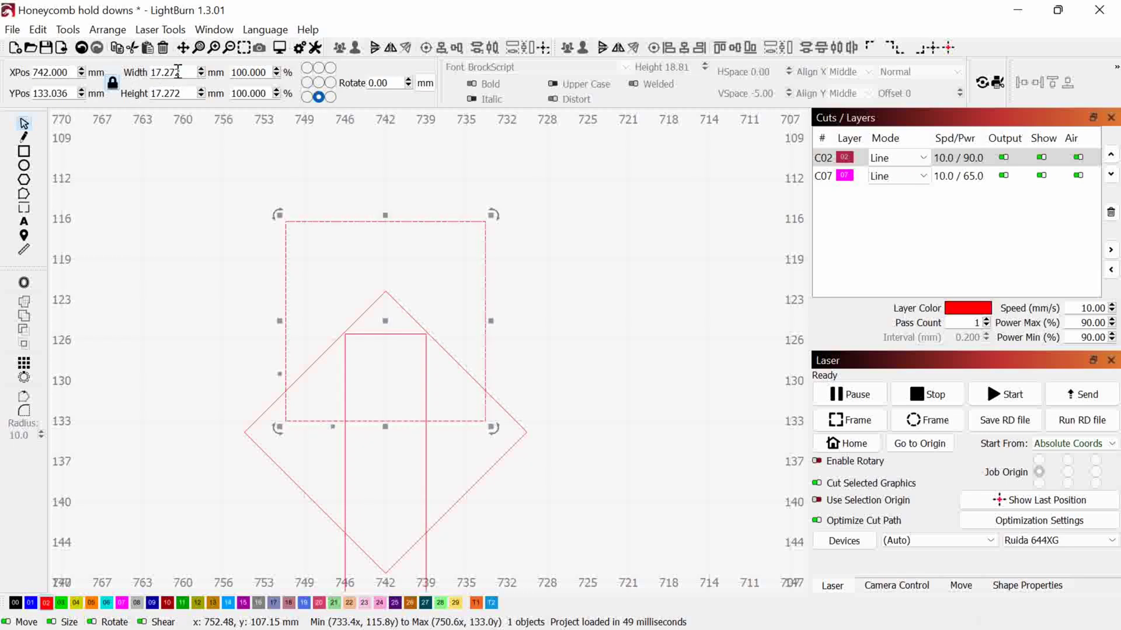
scroll(178, 71, up, 8)
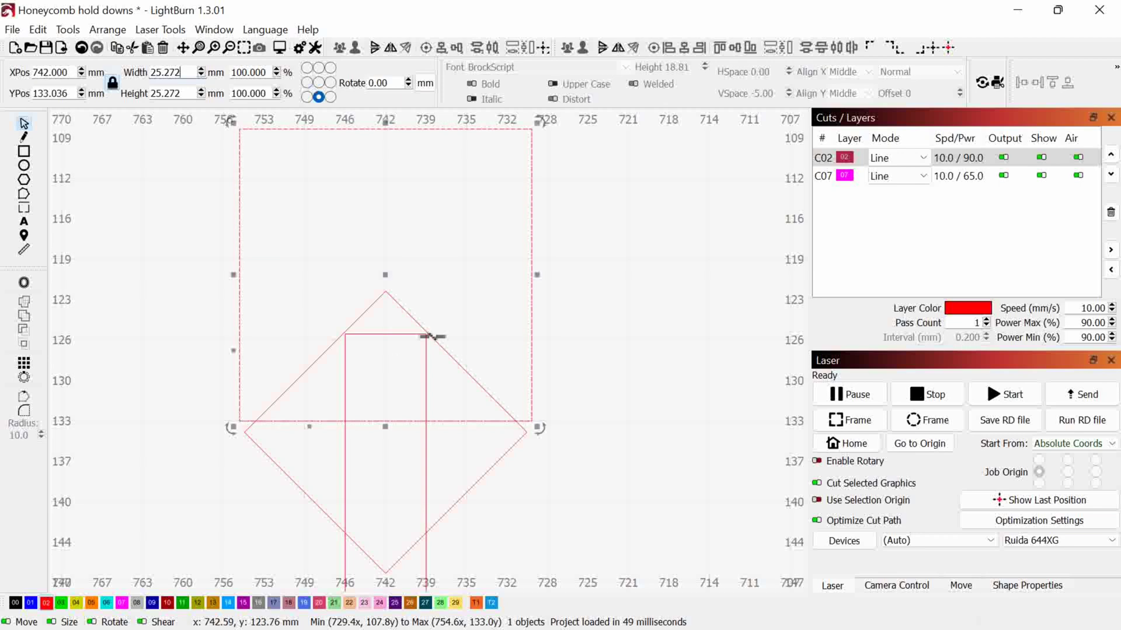
- Intersect the square and diamond to leave a triangle head, after trying Weld and Subtract
shift+click(475, 377)
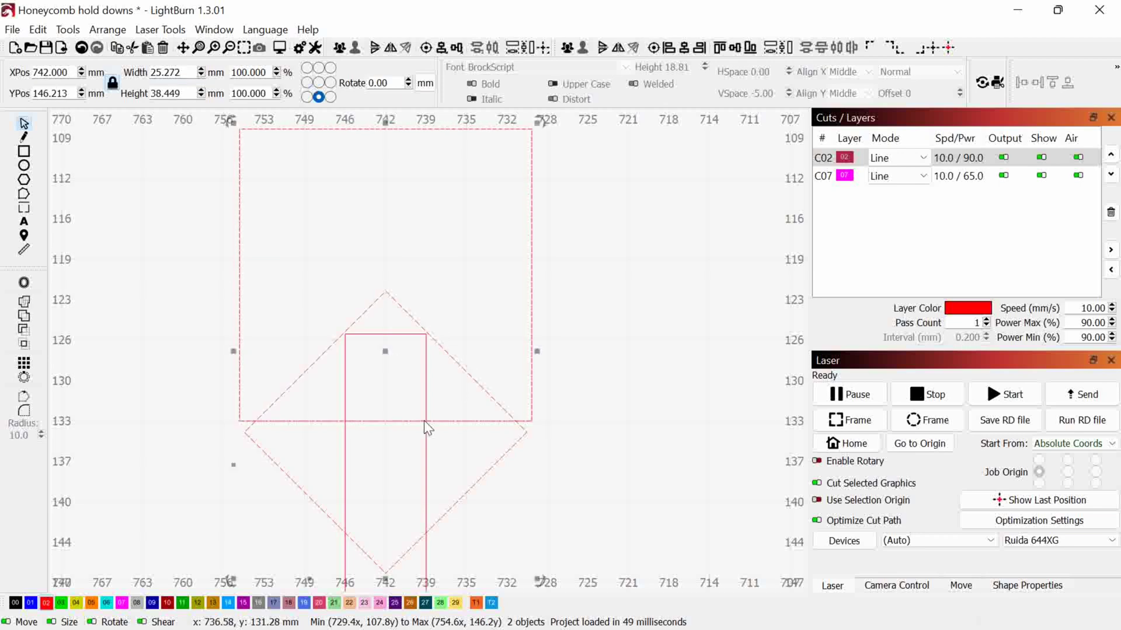
click(22, 305)
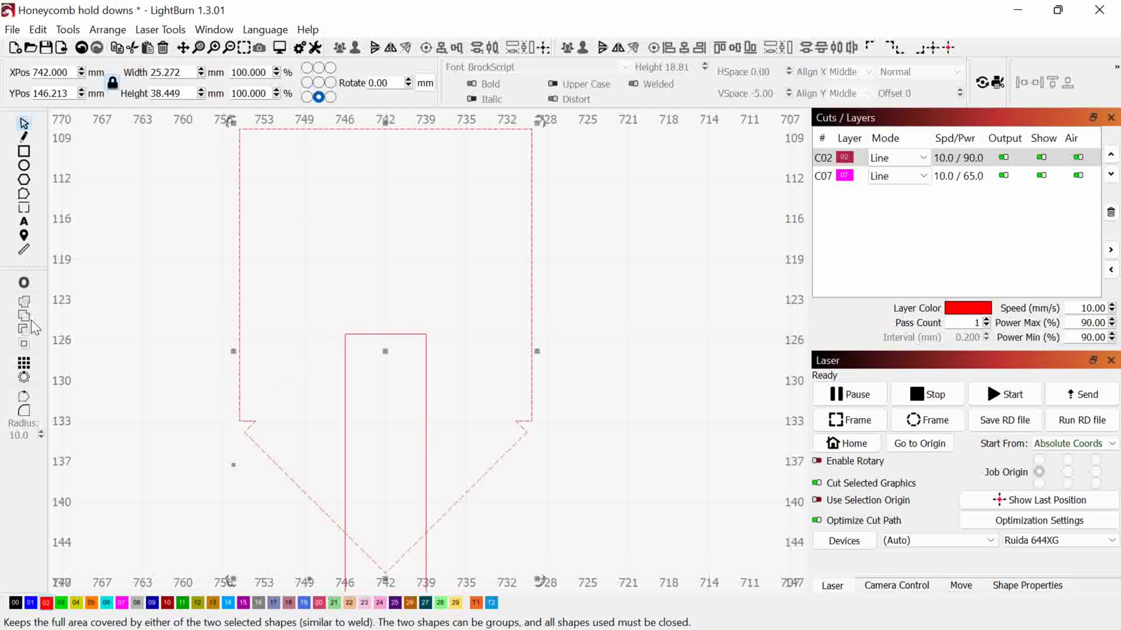
key(ctrl+z)
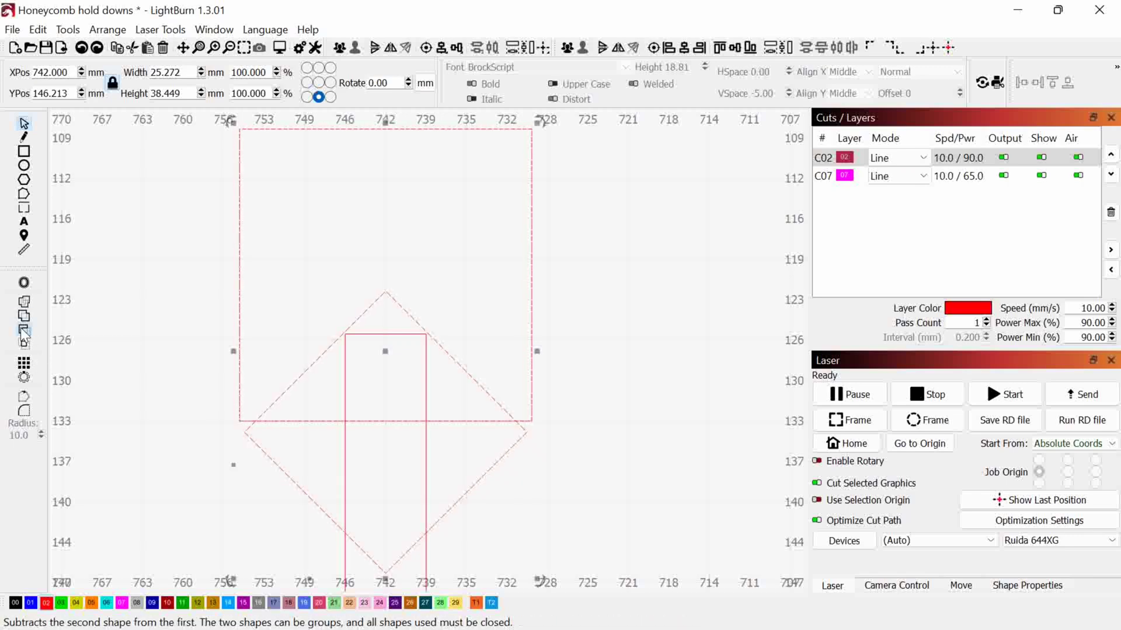
click(23, 332)
key(ctrl+z)
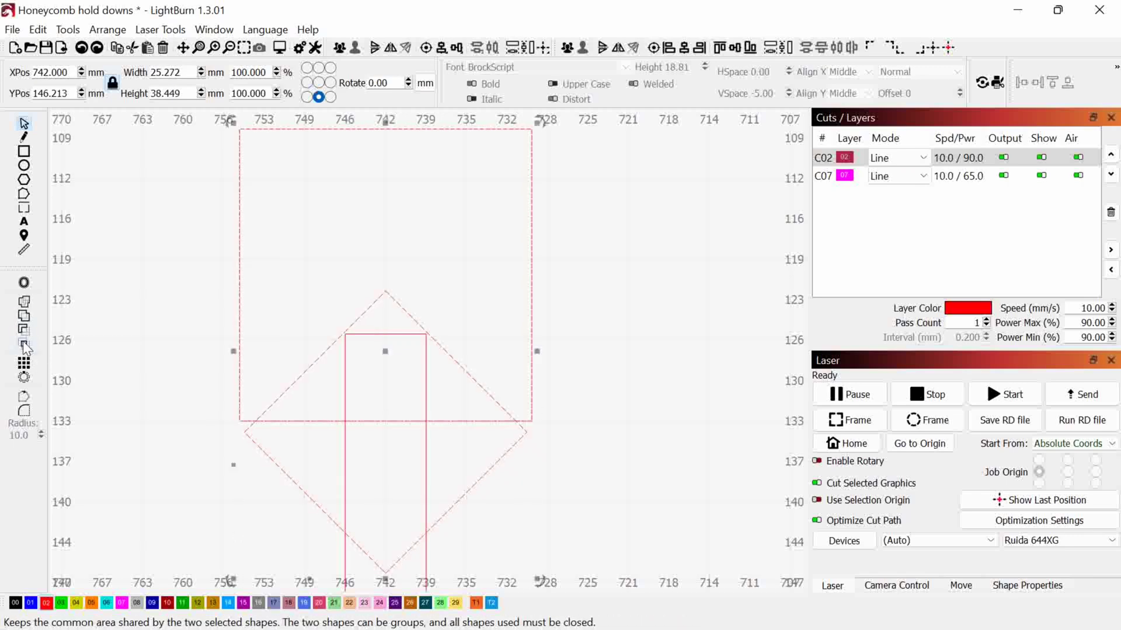
click(22, 343)
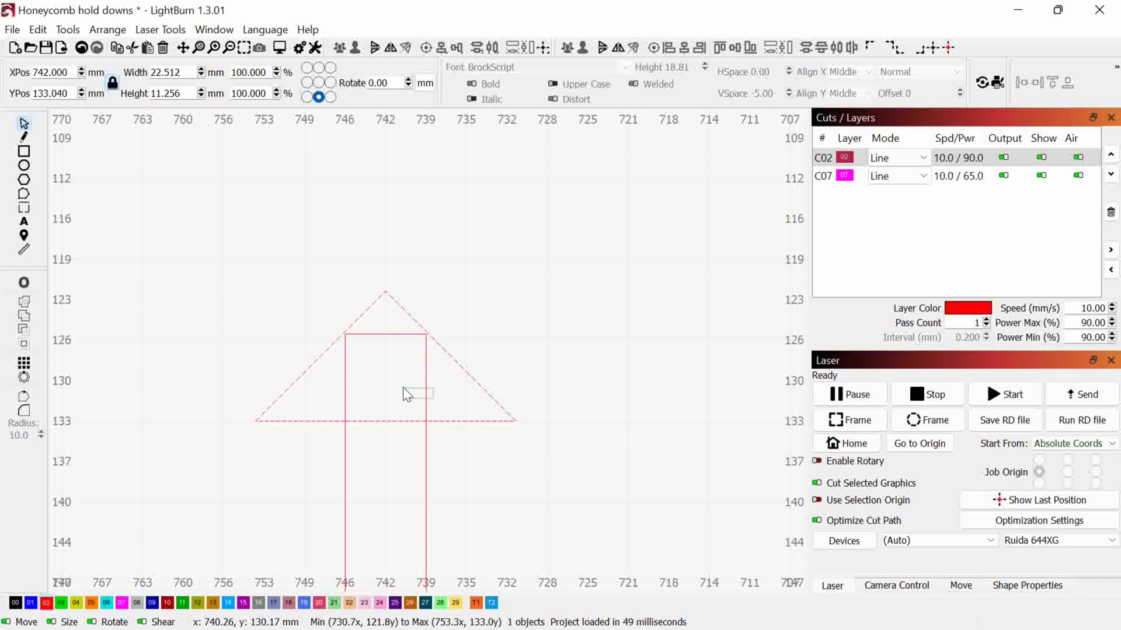
- Weld the triangle head and stem into one 22.512 × 38.716 mm arrow outline
shift+click(426, 397)
scroll(483, 427, down, 2)
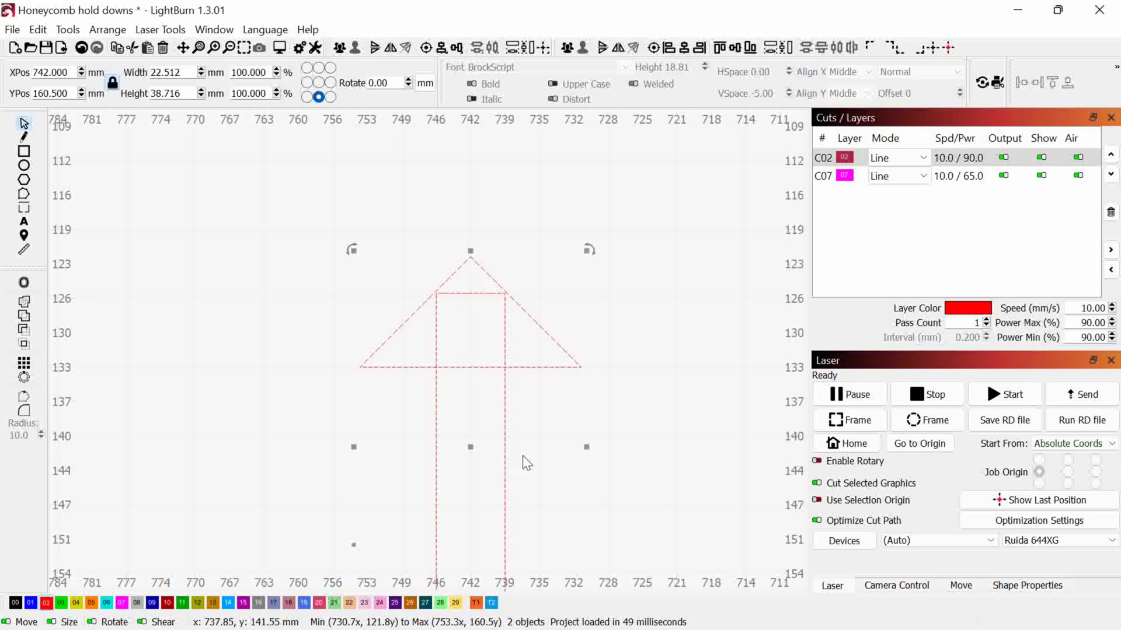
click(24, 304)
scroll(571, 376, down, 3)
drag(678, 416, 534, 407)
scroll(632, 408, down, 2)
scroll(698, 426, up, 3)
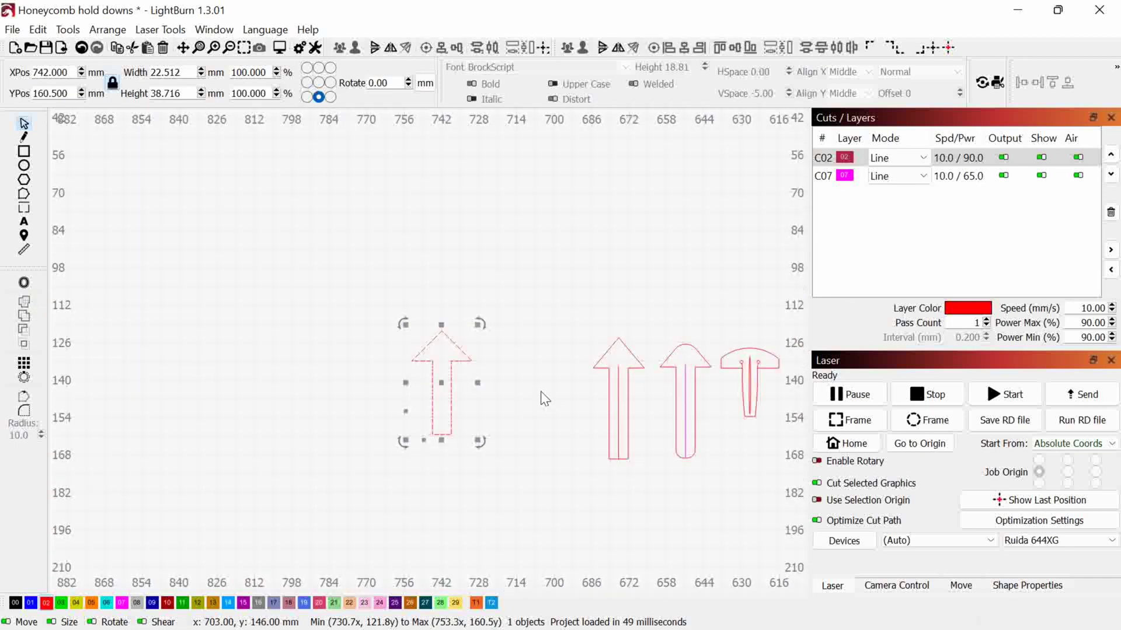
scroll(348, 418, up, 2)
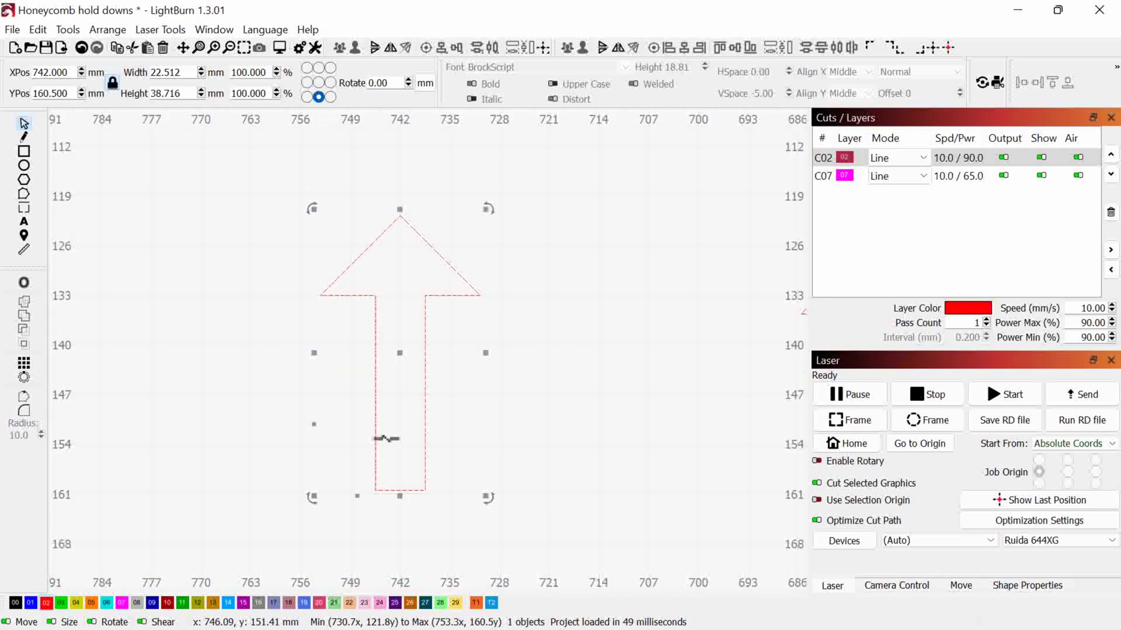
- Draw a vertical line beside the arrow
click(24, 138)
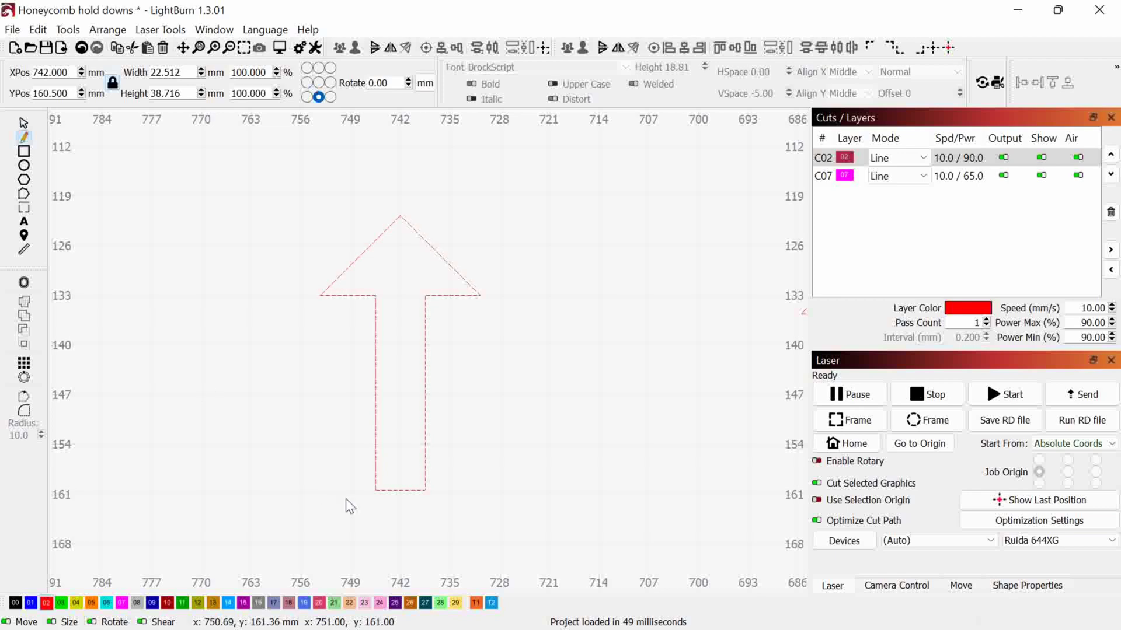
click(294, 495)
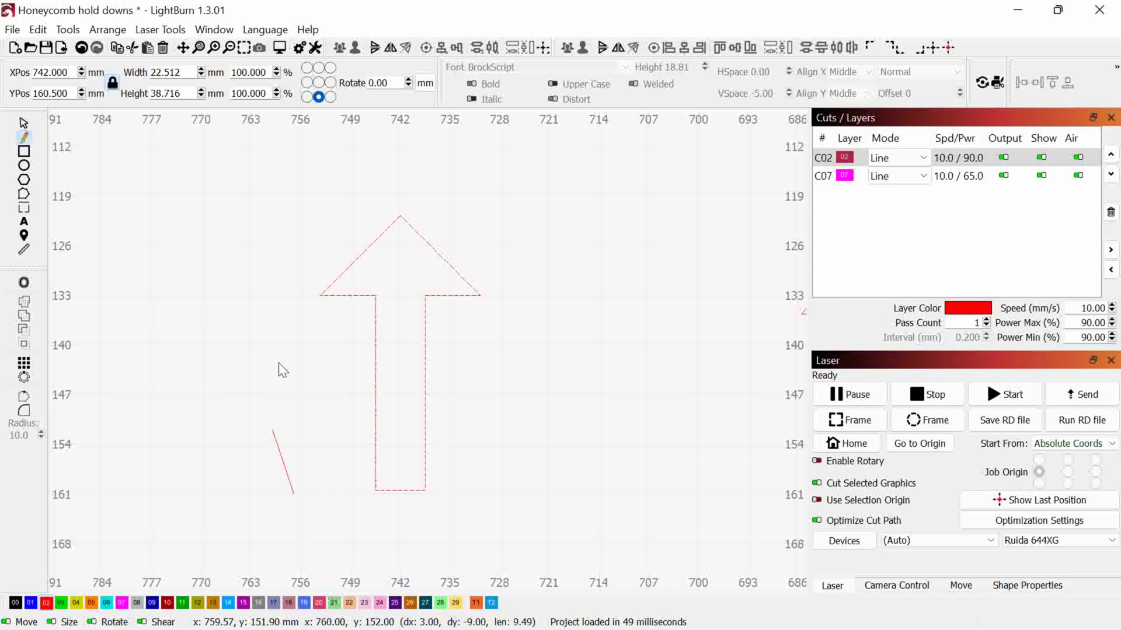
click(294, 300)
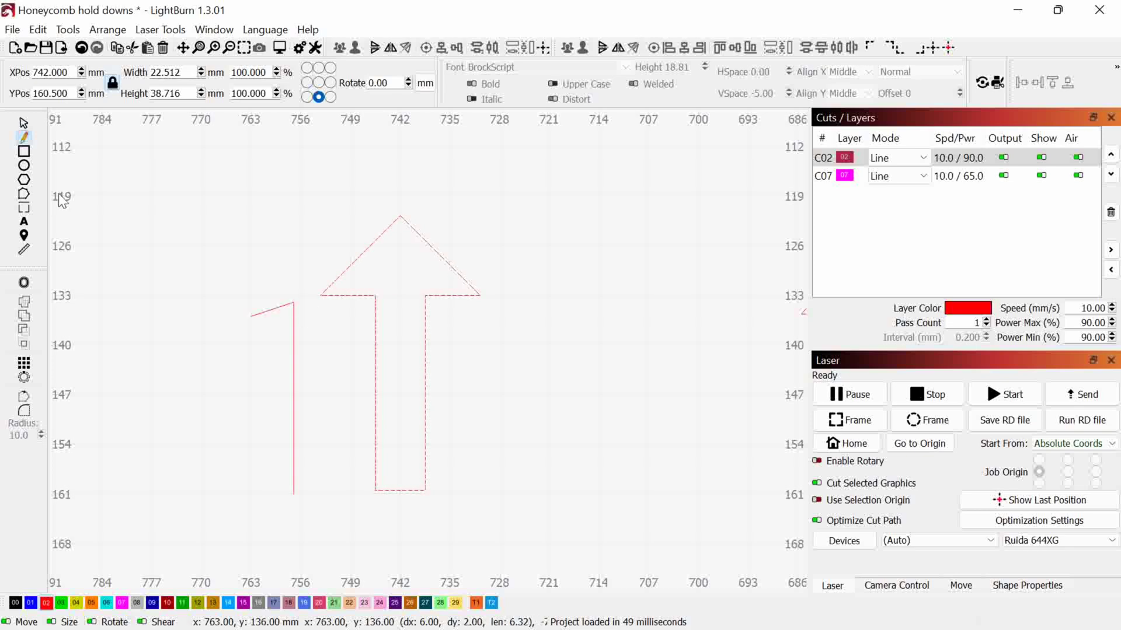
- Align the line's bottom with the arrow's bottom and centre it horizontally in the stem
click(19, 118)
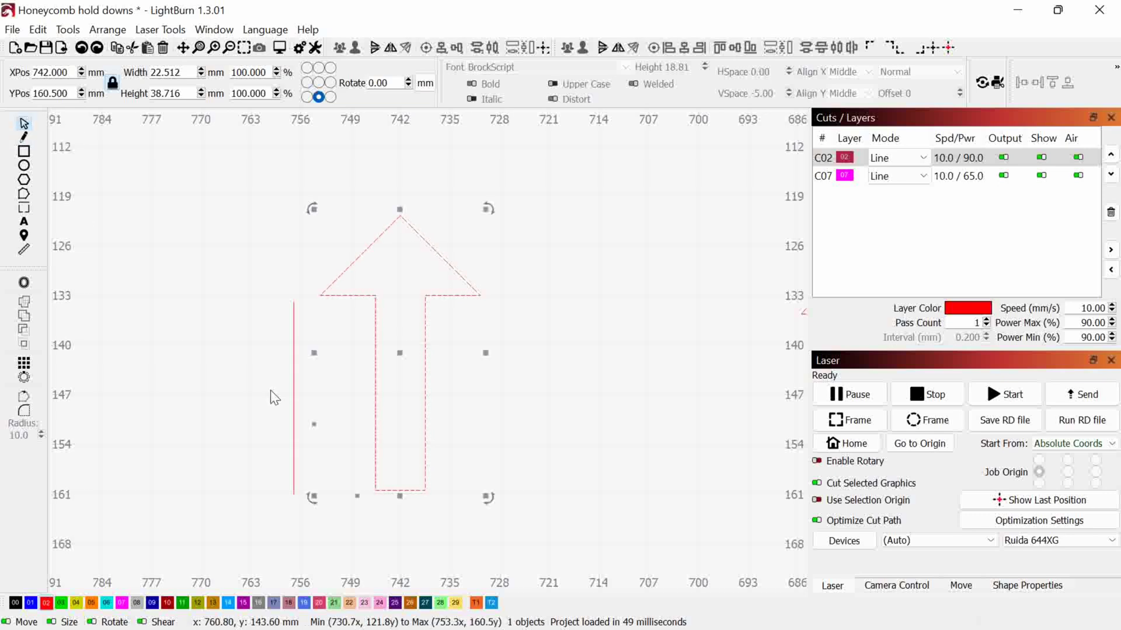
click(294, 397)
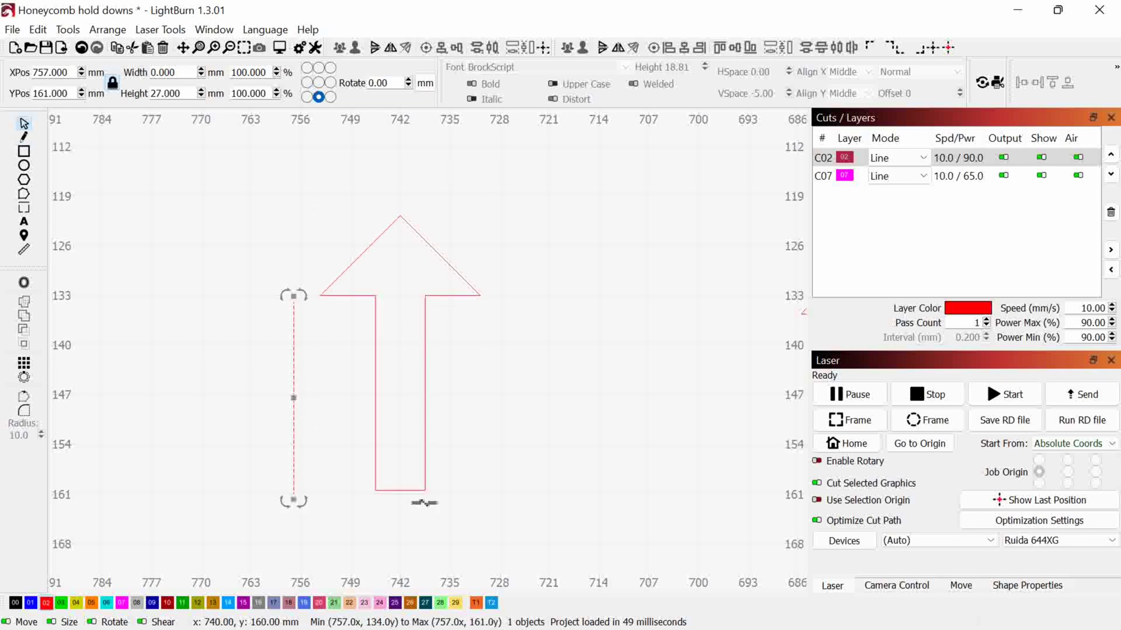
shift+click(401, 475)
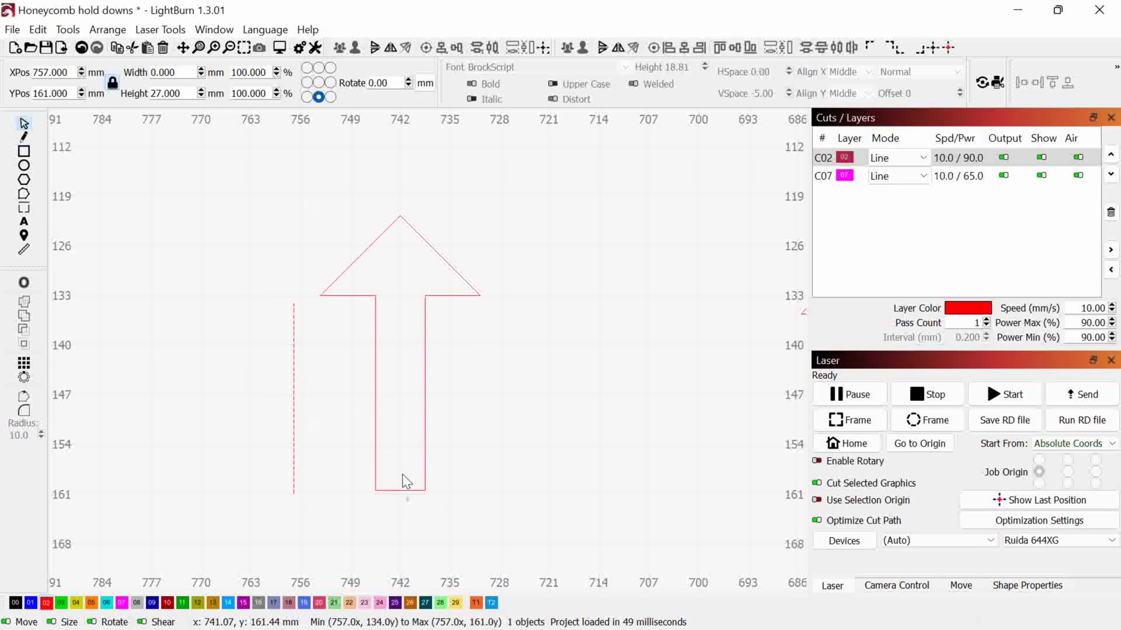
click(443, 50)
click(460, 45)
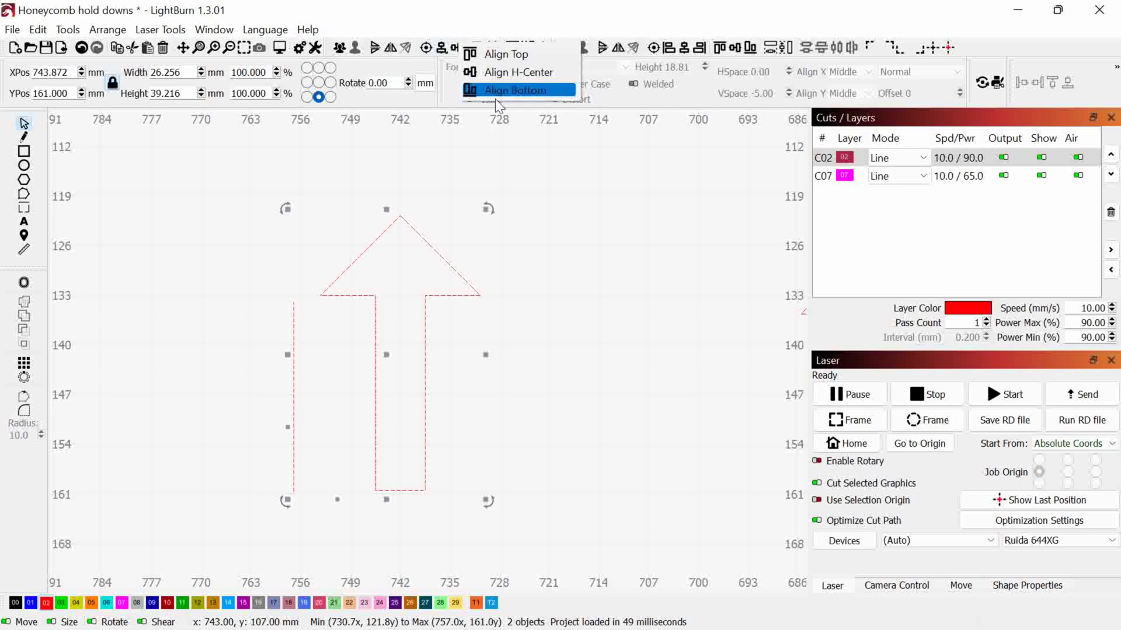
click(489, 89)
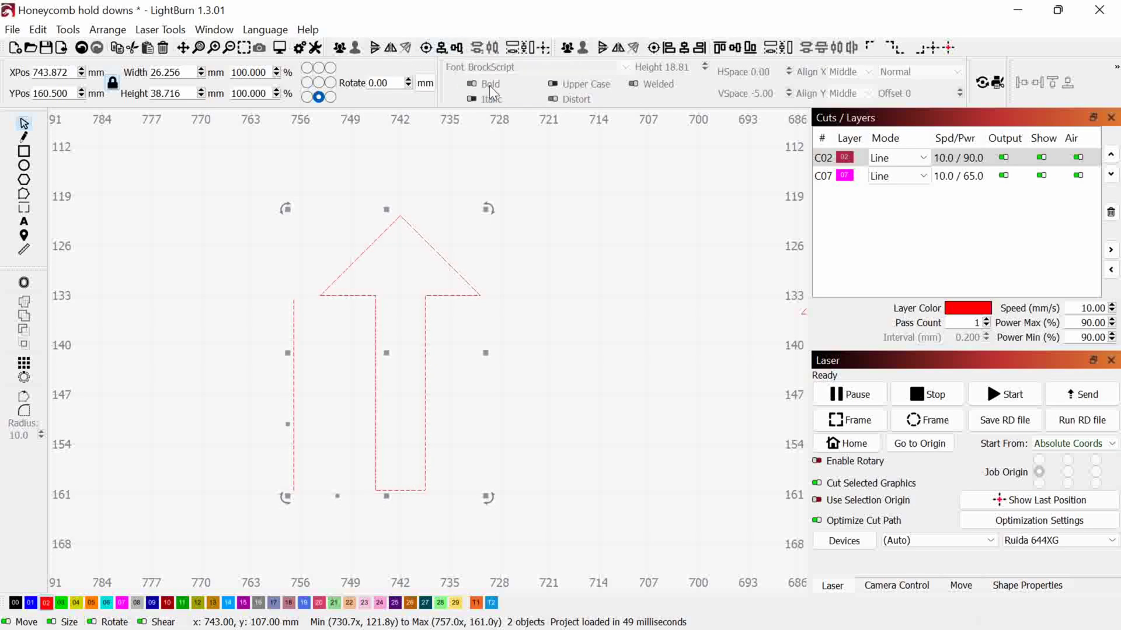
click(457, 50)
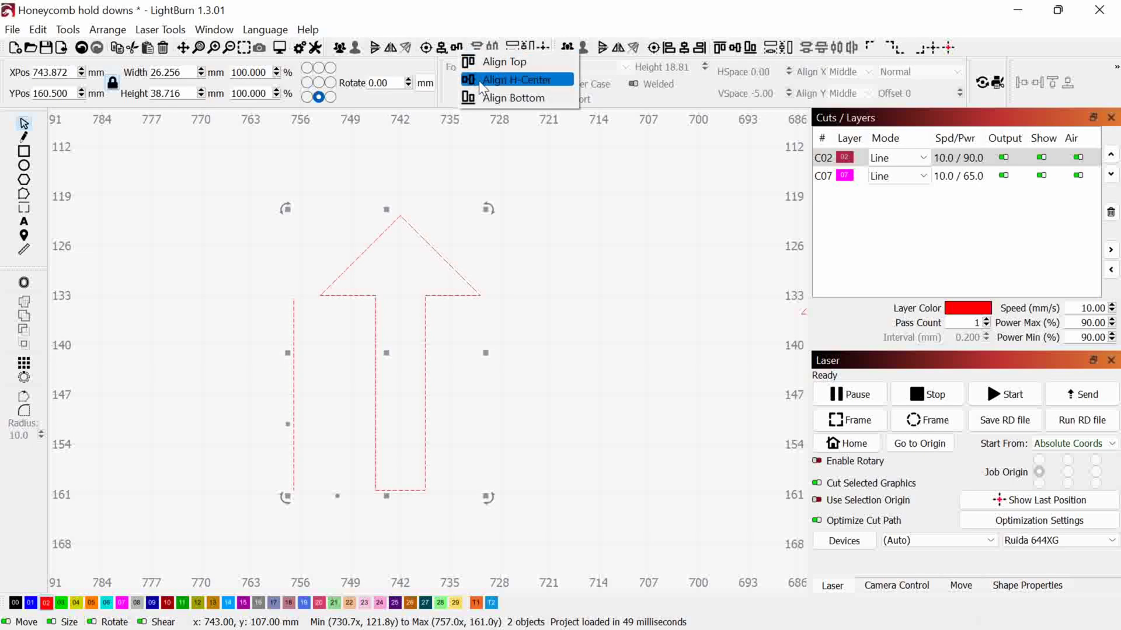
click(444, 50)
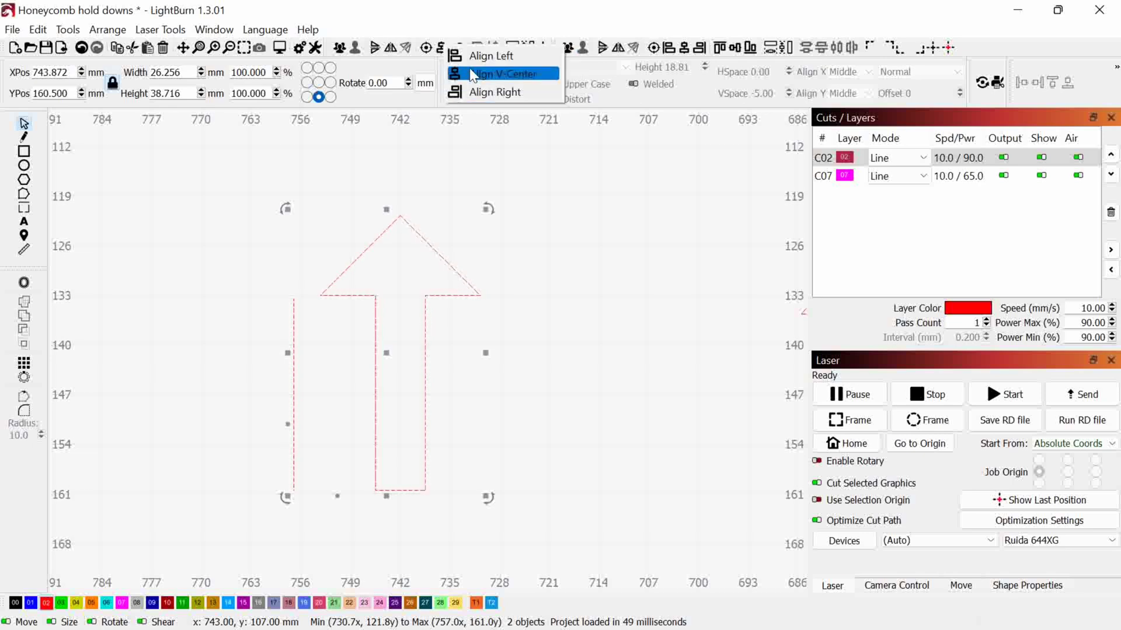
click(474, 74)
click(520, 376)
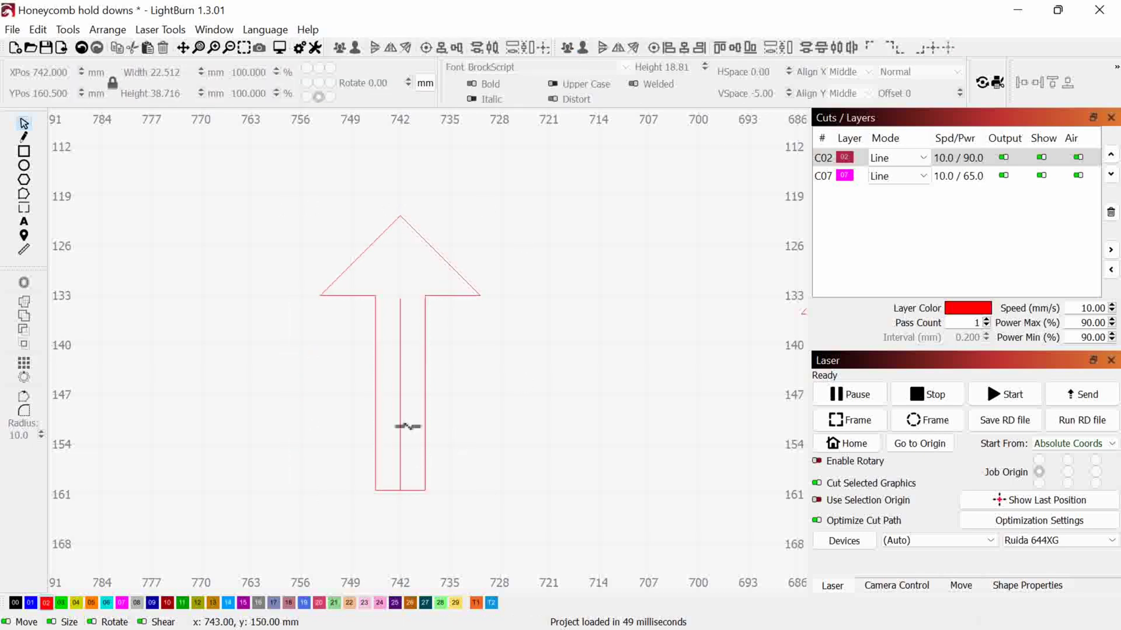
- Move the centre slit line to the magenta C07 layer
click(400, 419)
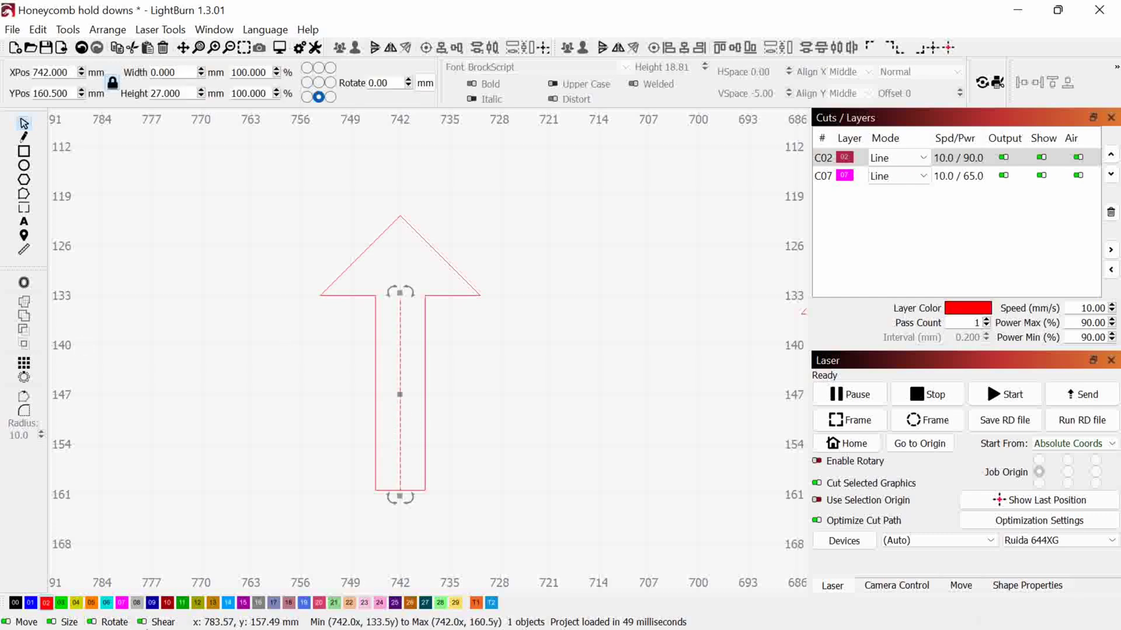
click(122, 603)
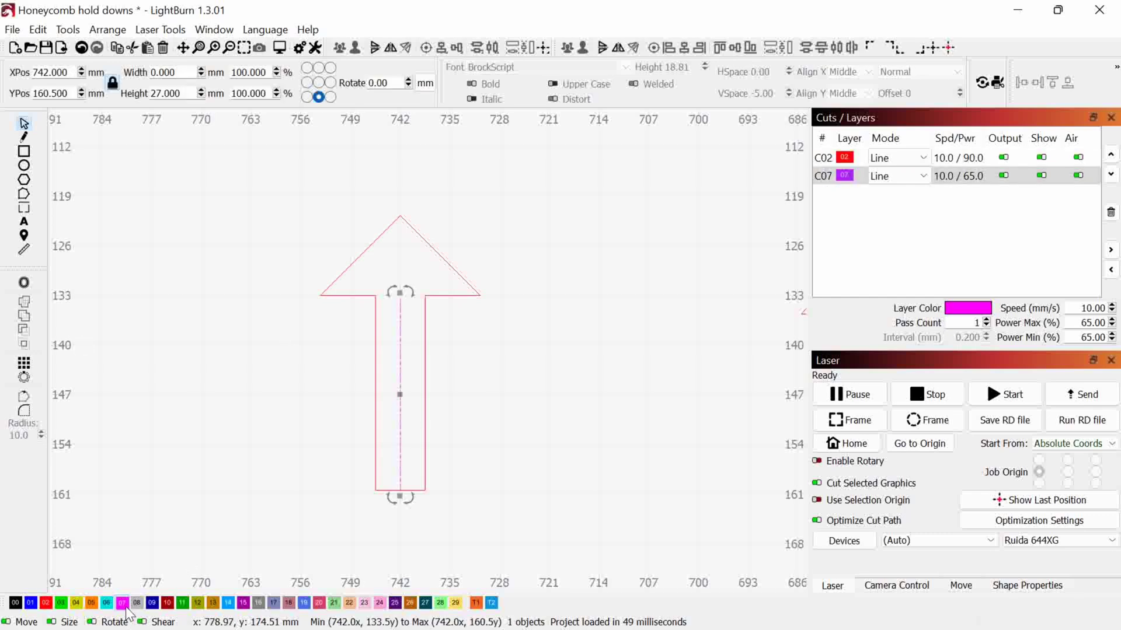
click(503, 402)
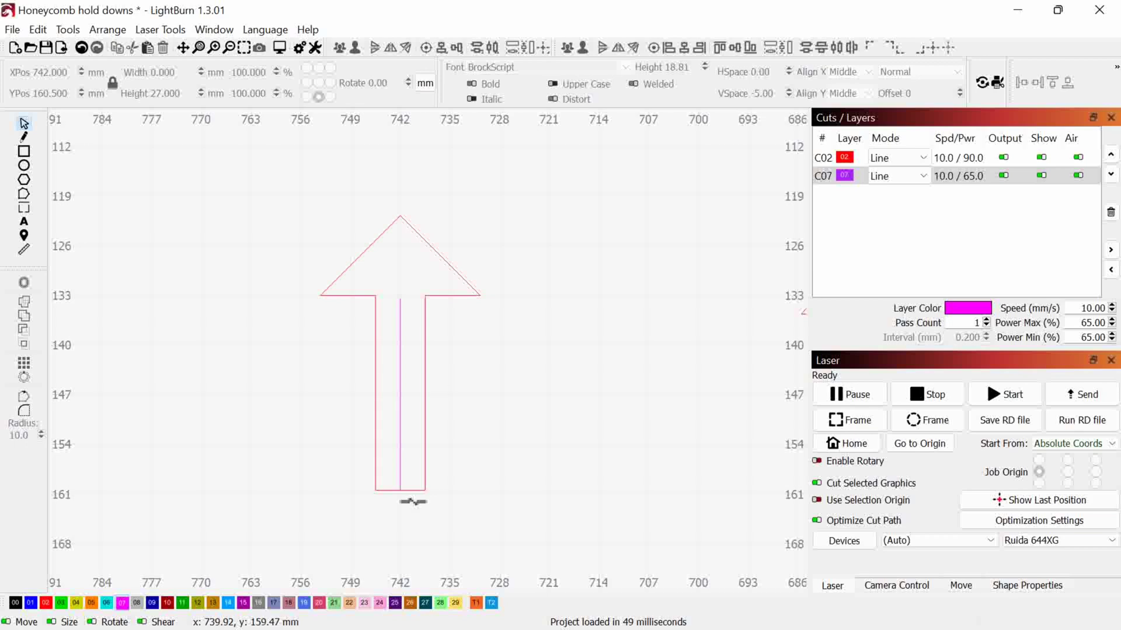
- Round the arrow outline's bottom corners with a 5.0 radius
click(24, 410)
click(24, 124)
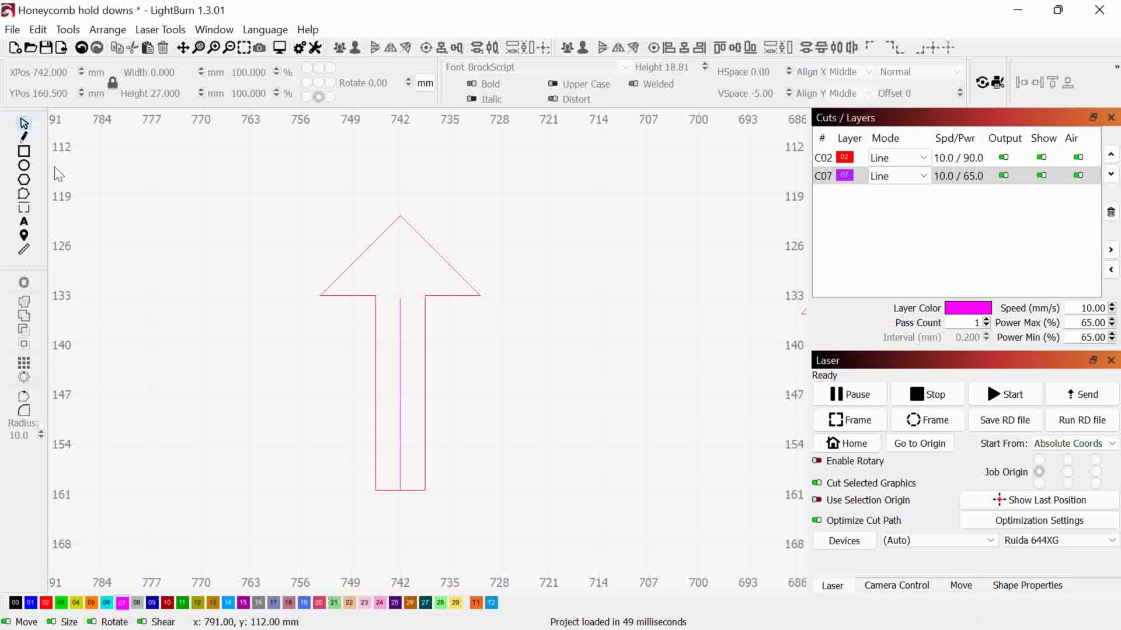
click(352, 259)
click(24, 411)
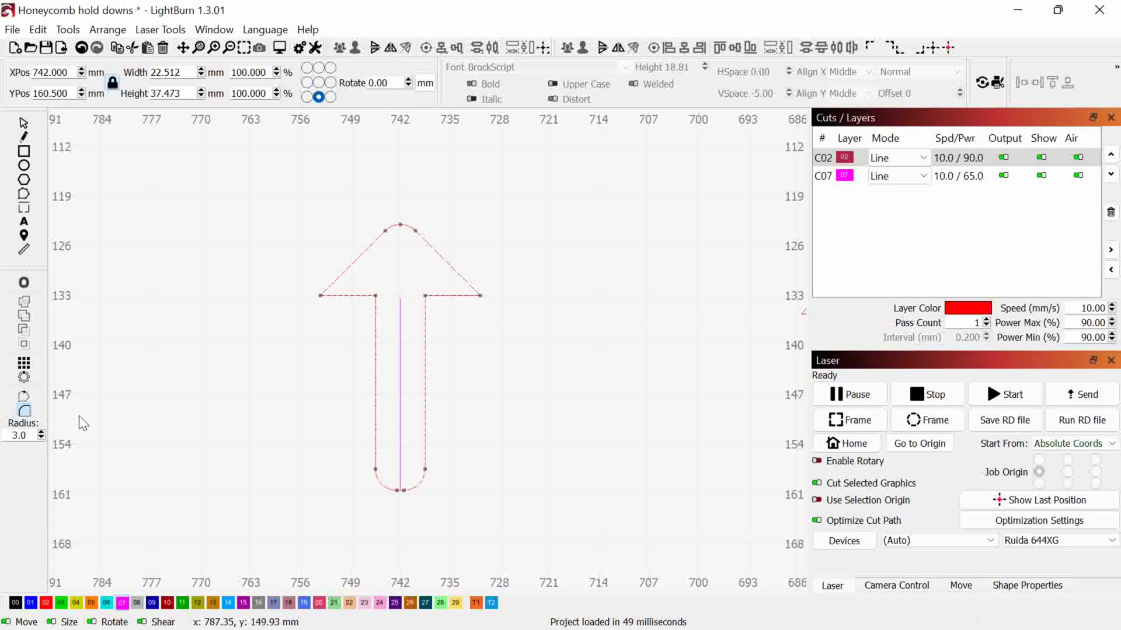
key(ctrl+z)
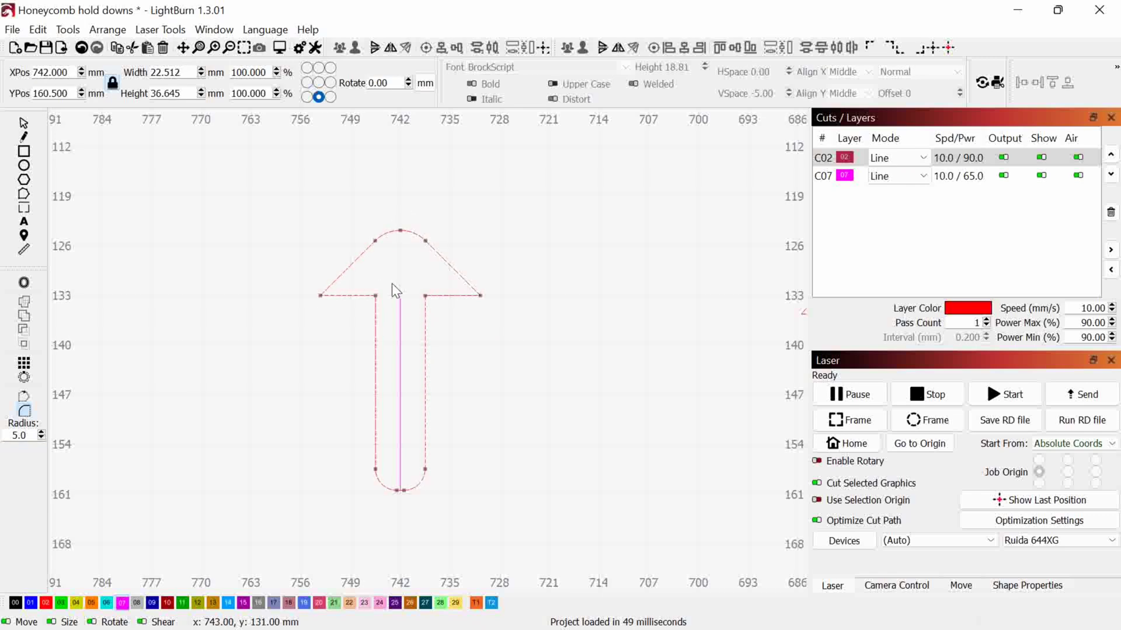
scroll(486, 421, down, 3)
drag(414, 401, 486, 369)
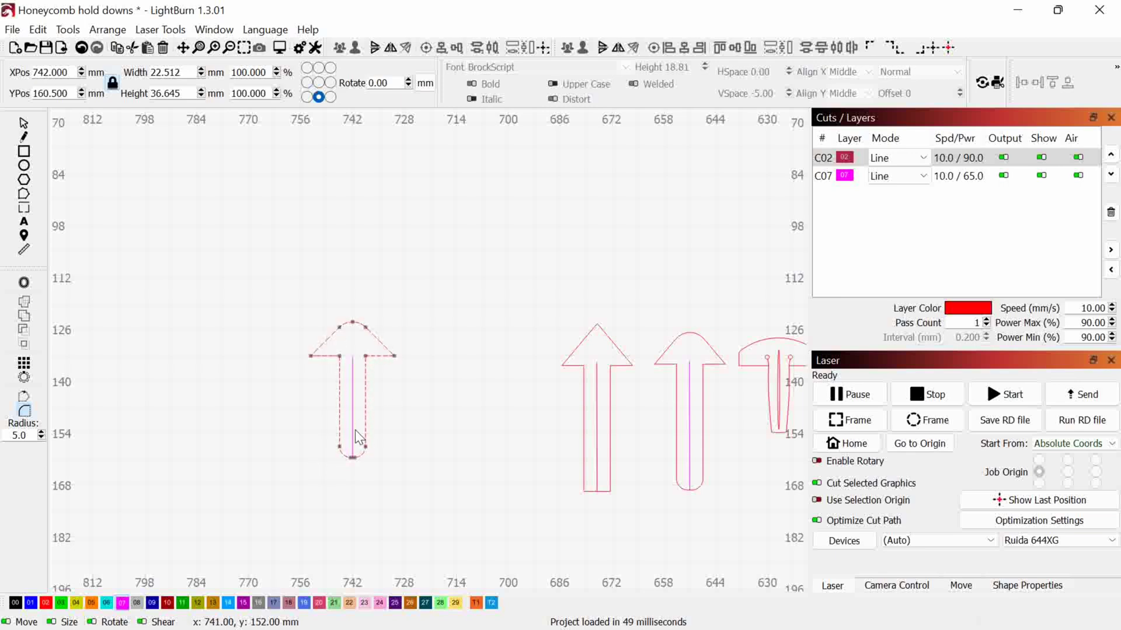
scroll(356, 437, up, 3)
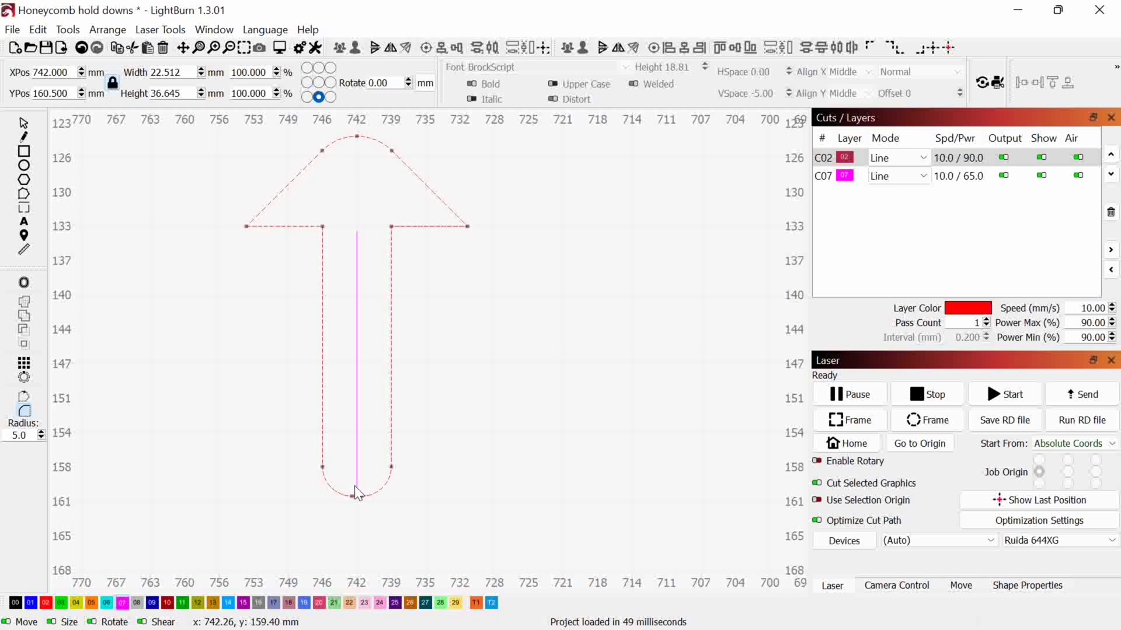
scroll(408, 280, down, 4)
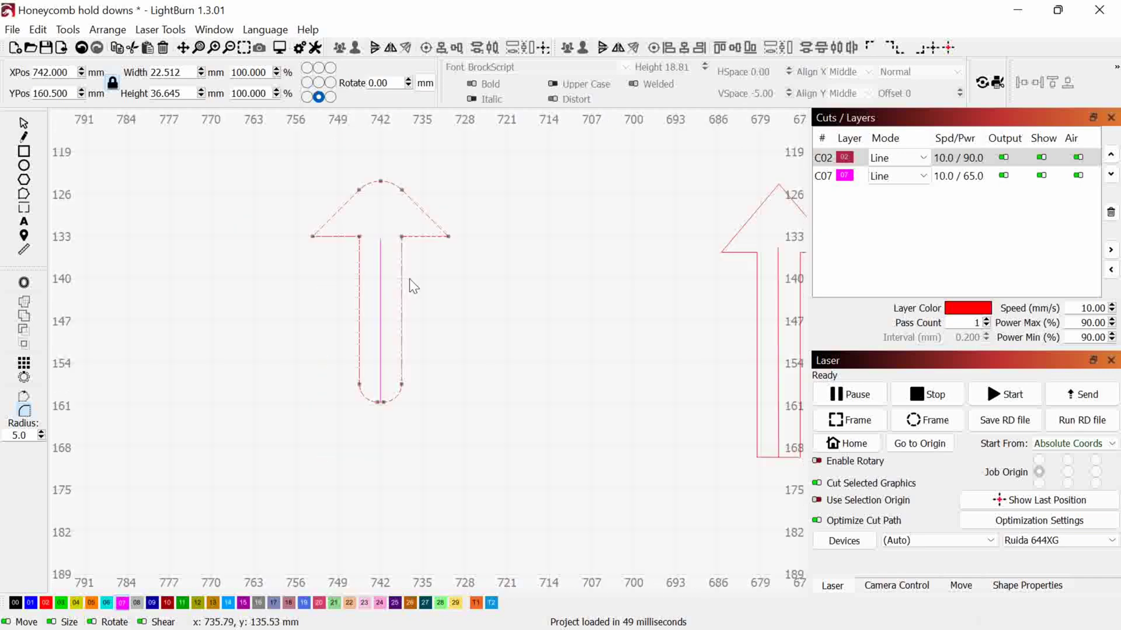
scroll(759, 327, up, 5)
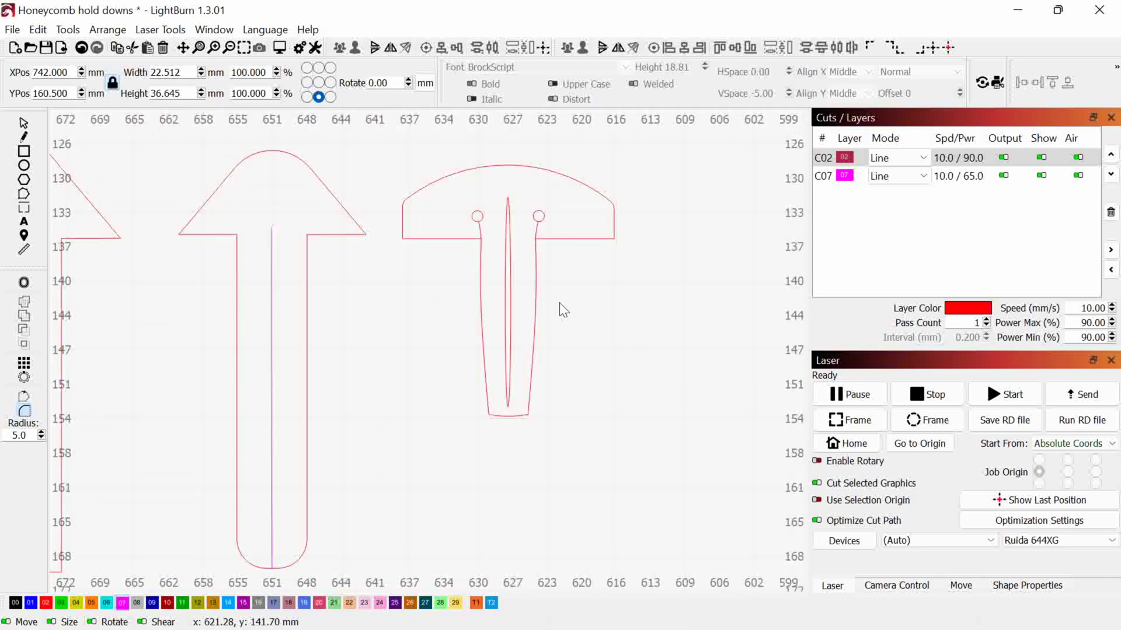
scroll(570, 334, down, 2)
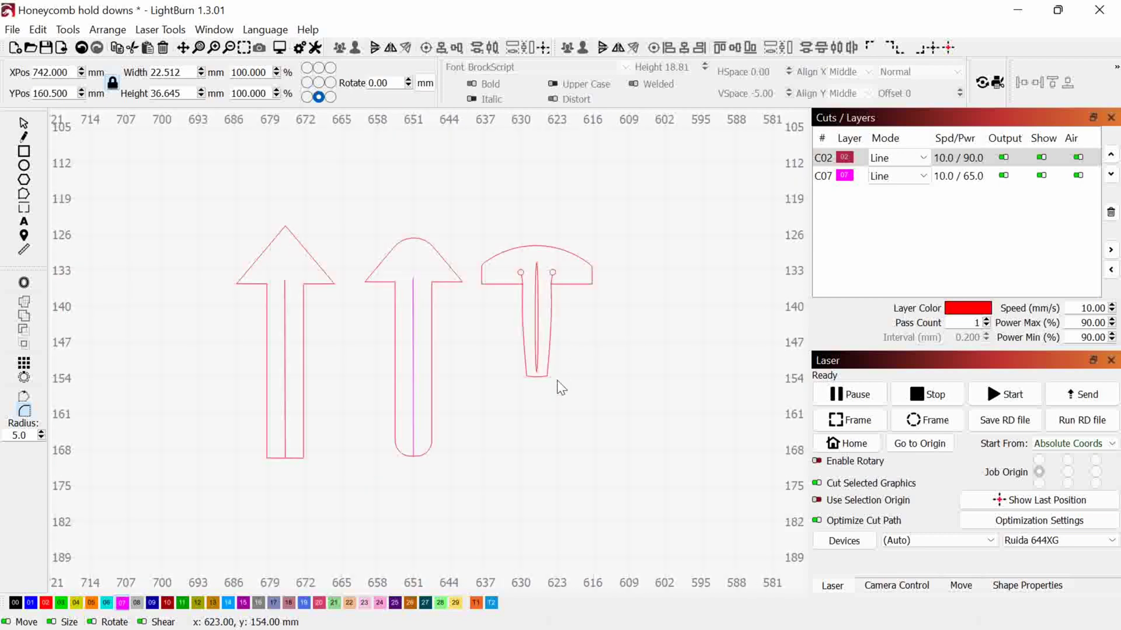
scroll(560, 388, up, 2)
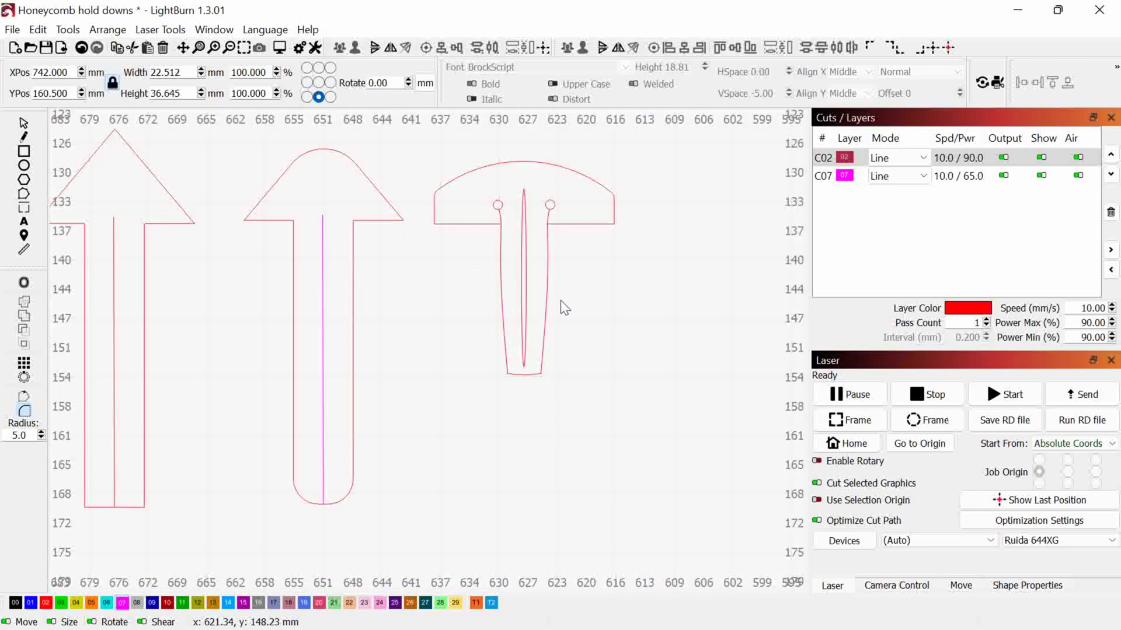
scroll(537, 239, down, 1)
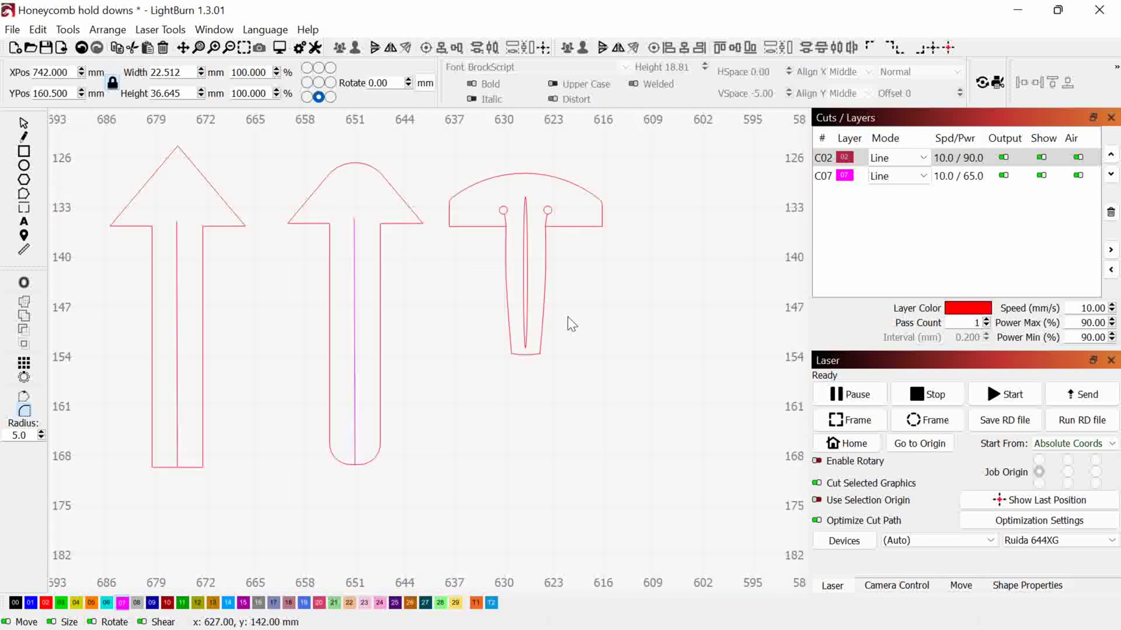
scroll(610, 355, down, 1)
scroll(595, 340, up, 1)
scroll(565, 262, up, 1)
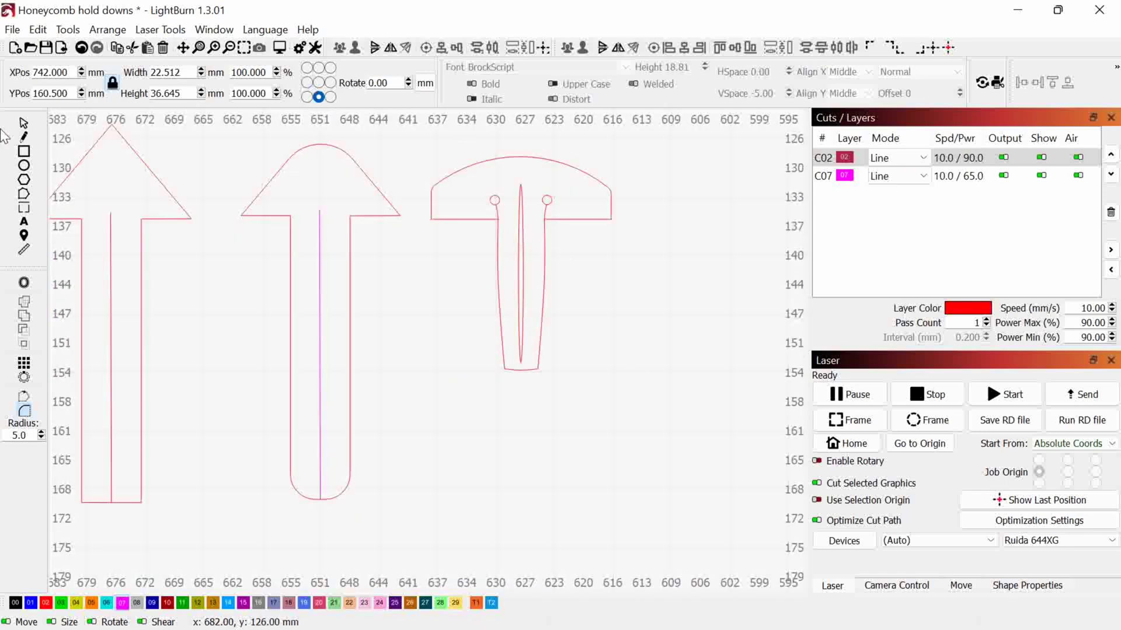
- Inspect the T-shaped clip, then marquee-select the new arrow and its slit line
click(23, 123)
drag(650, 388, 428, 121)
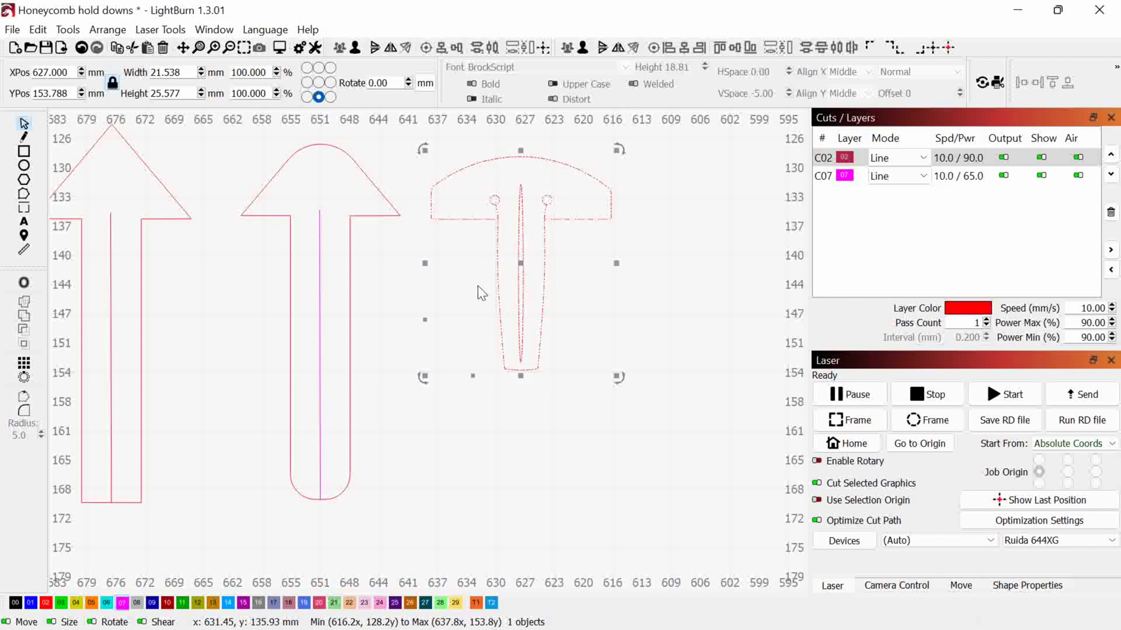
scroll(510, 375, up, 3)
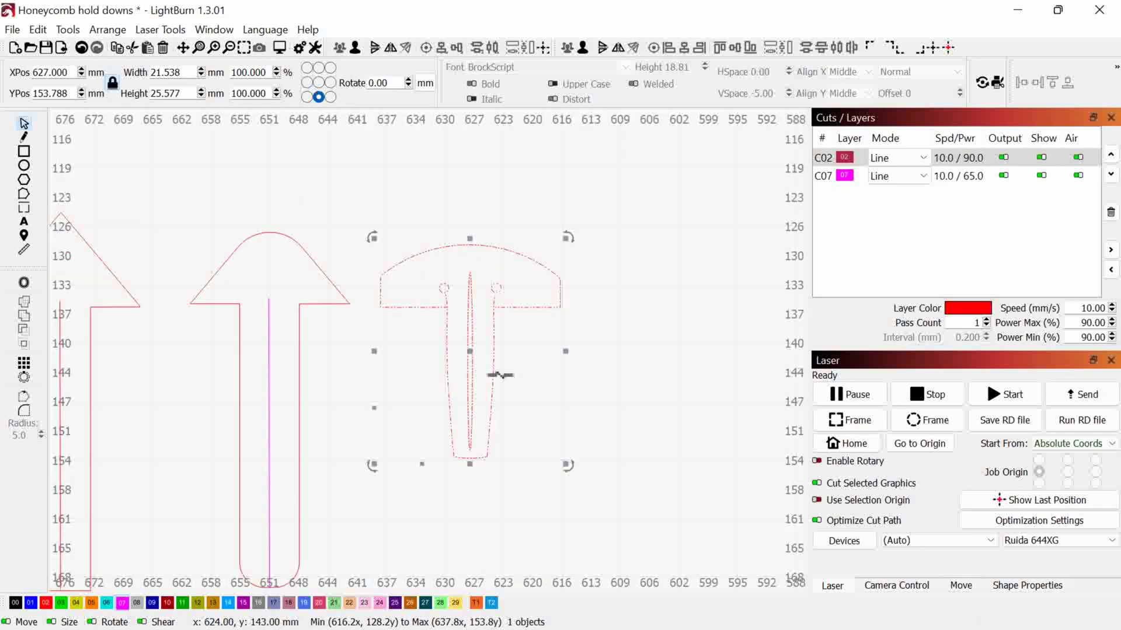
scroll(455, 342, down, 3)
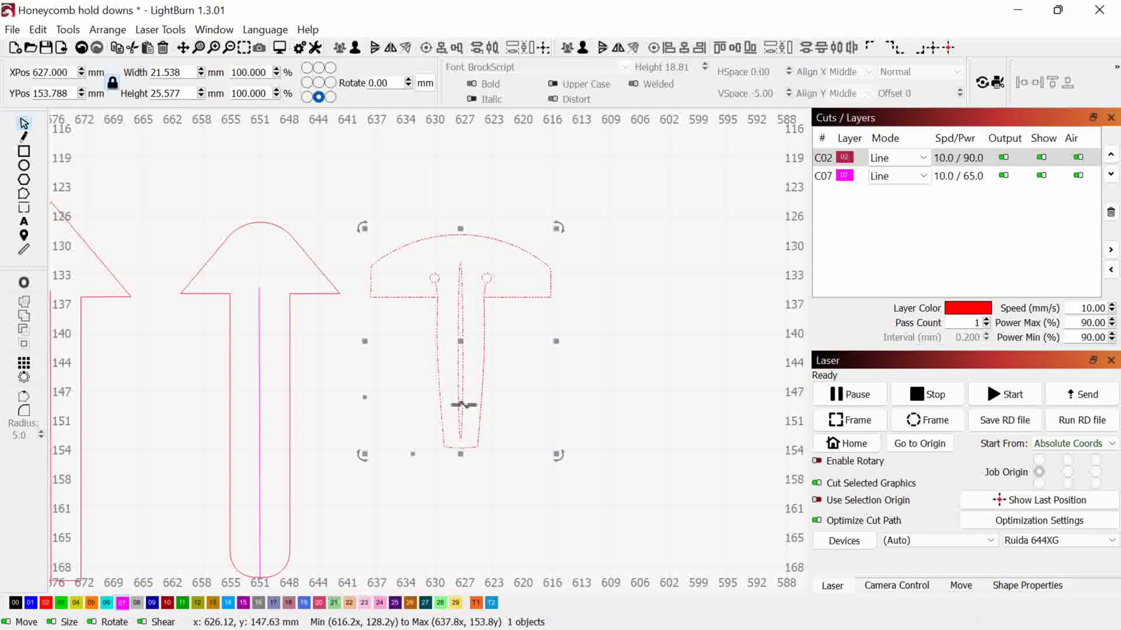
scroll(459, 390, up, 2)
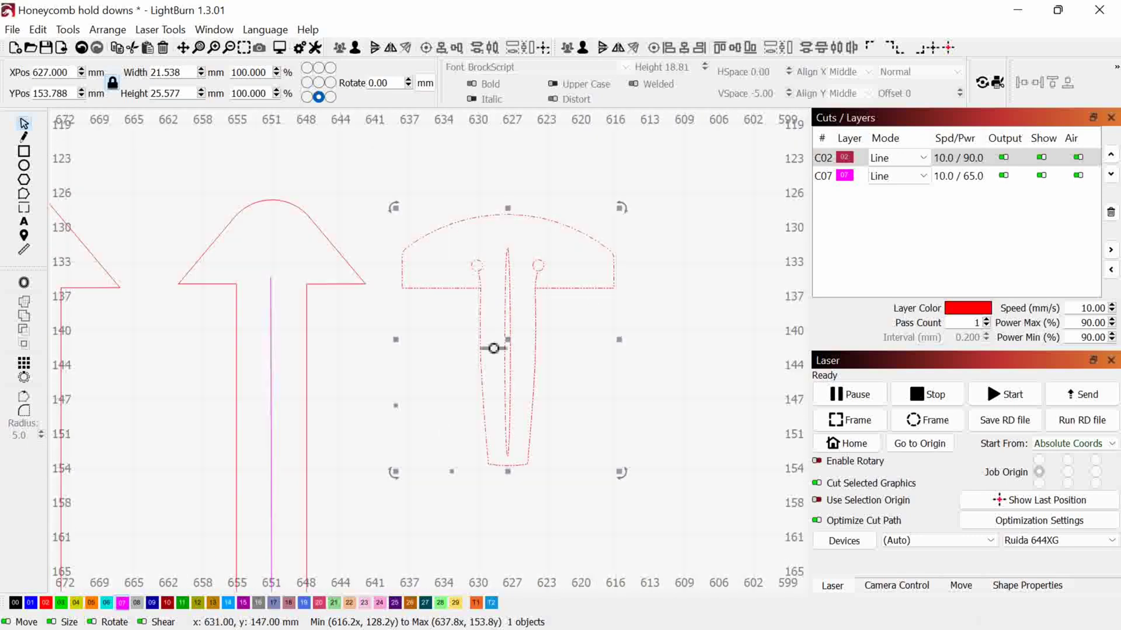
scroll(540, 321, down, 3)
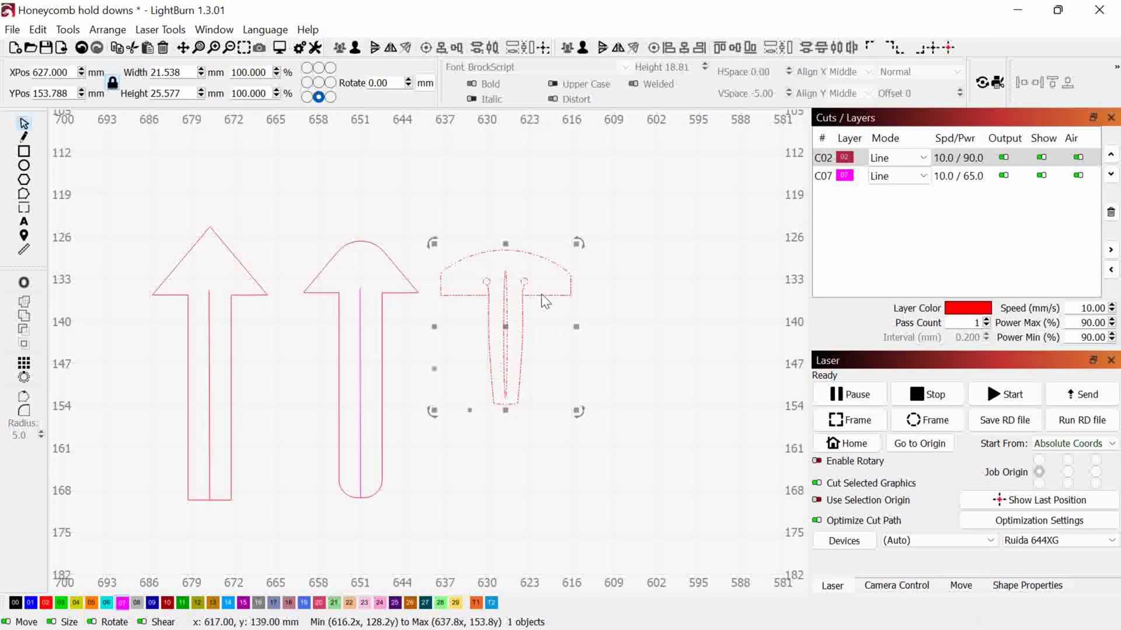
scroll(553, 309, left, 1)
scroll(554, 309, down, 3)
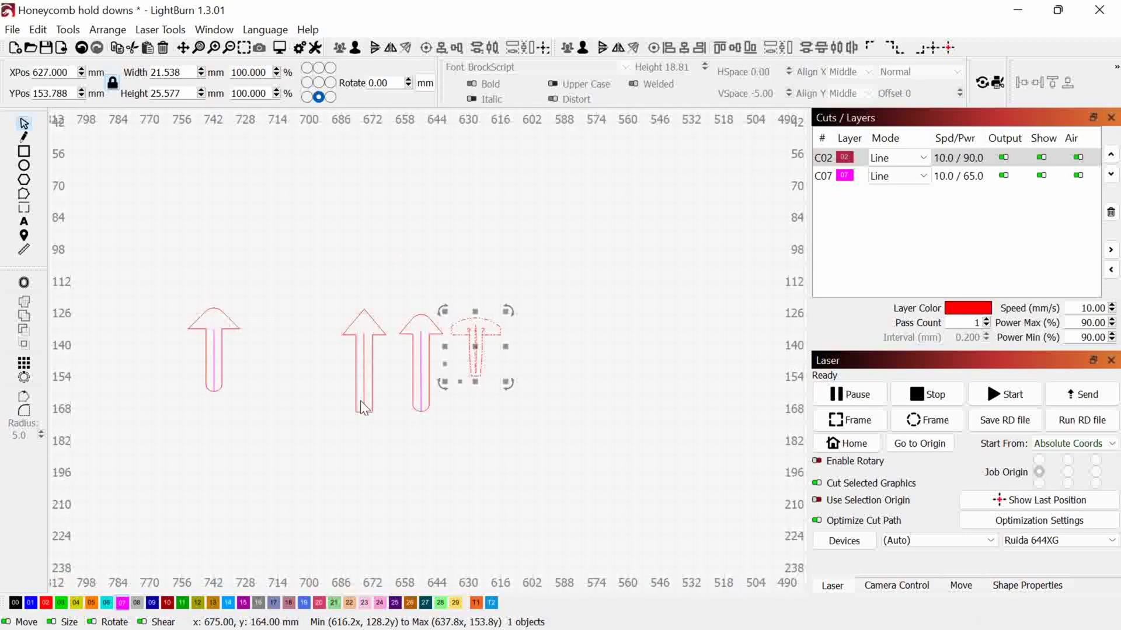
scroll(463, 393, left, 3)
scroll(469, 394, left, 3)
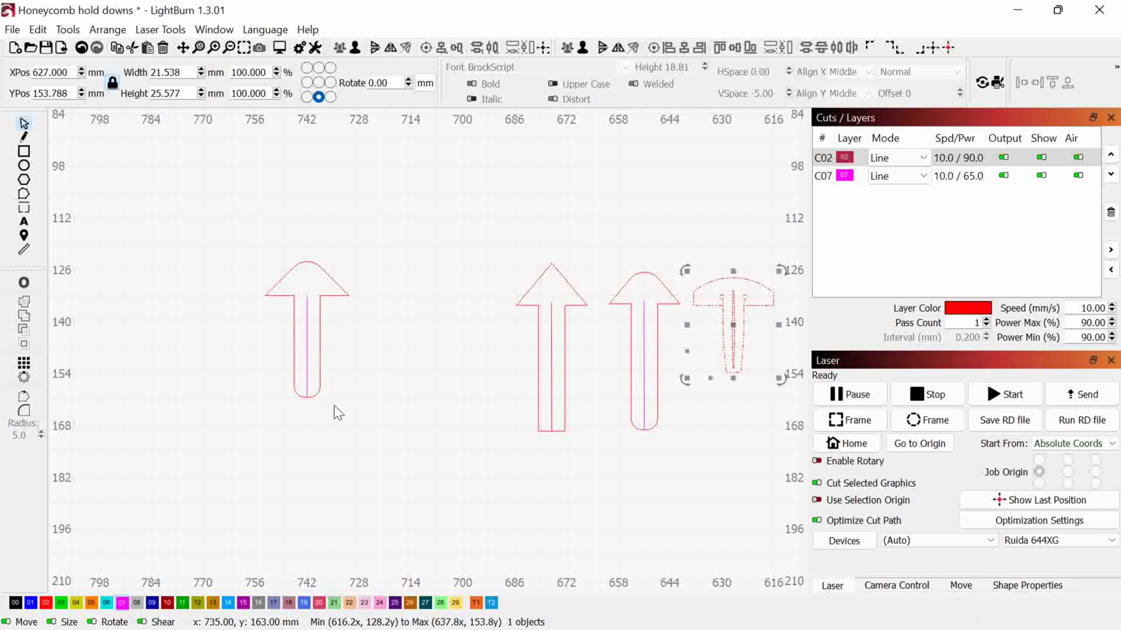
click(316, 390)
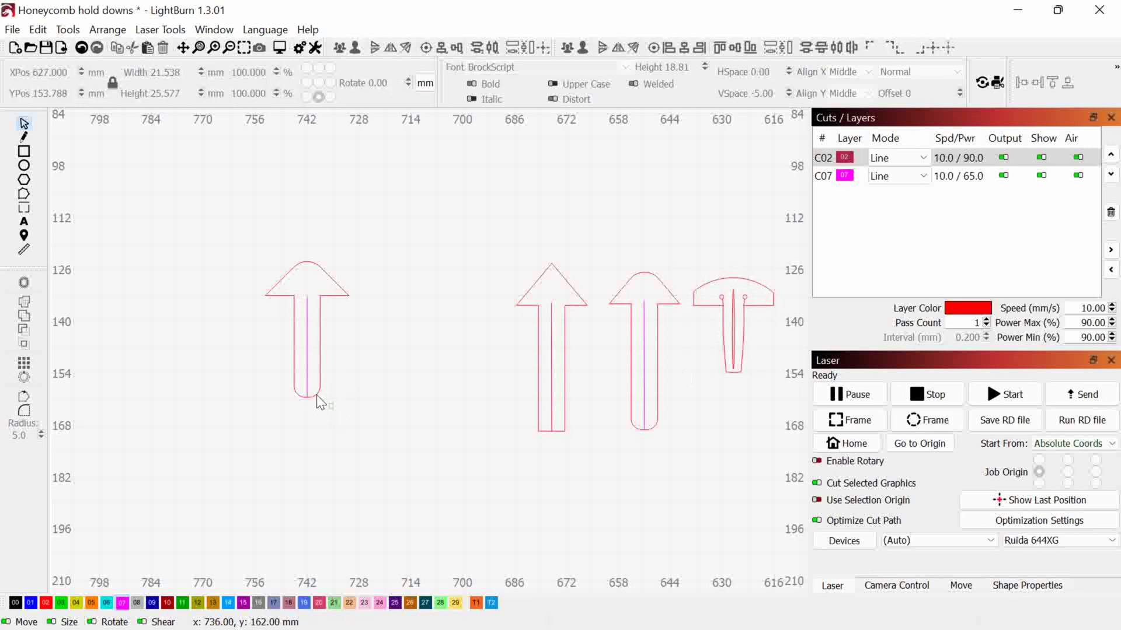
drag(331, 407, 244, 225)
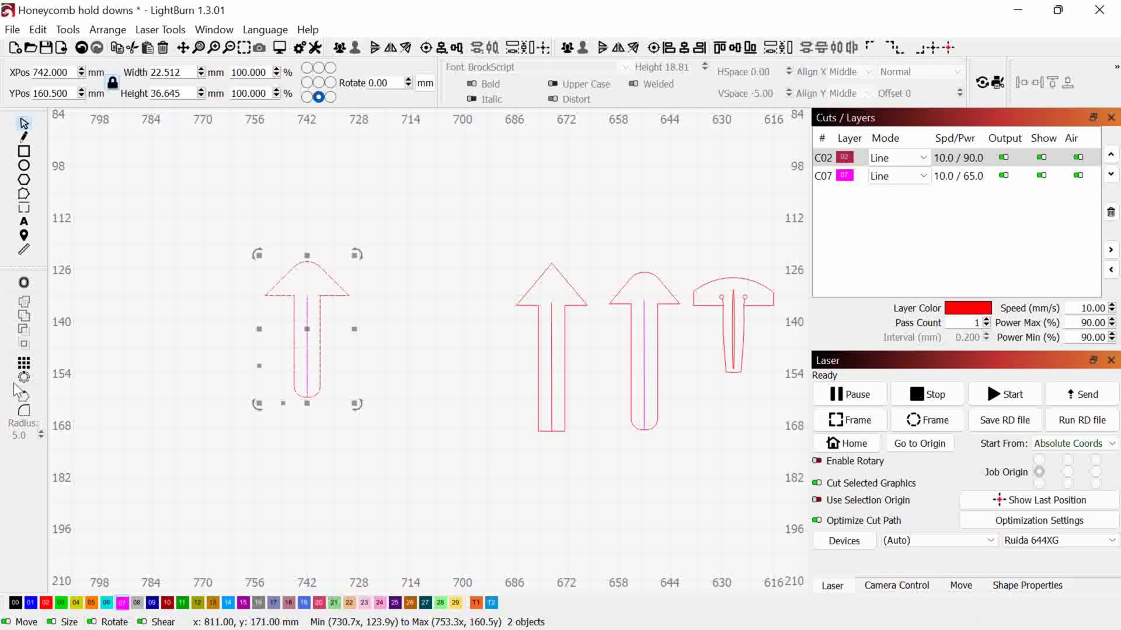
- Open the Offset Shapes settings for the selected arrow
click(24, 284)
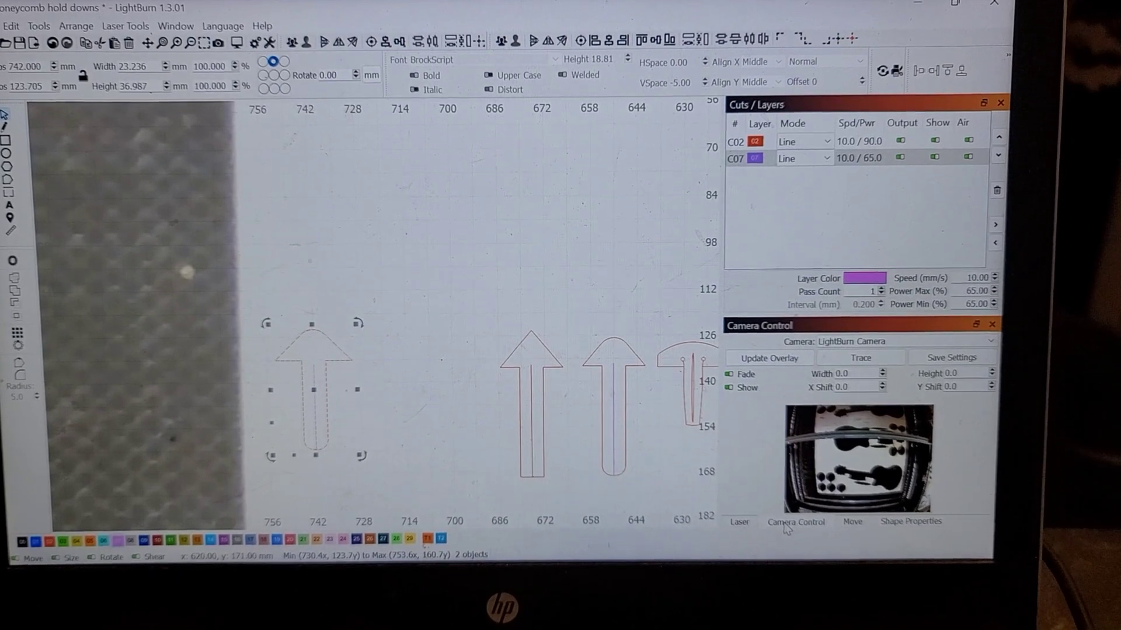
- Switch the dock to the Laser controls and zoom out to the full bed
click(733, 518)
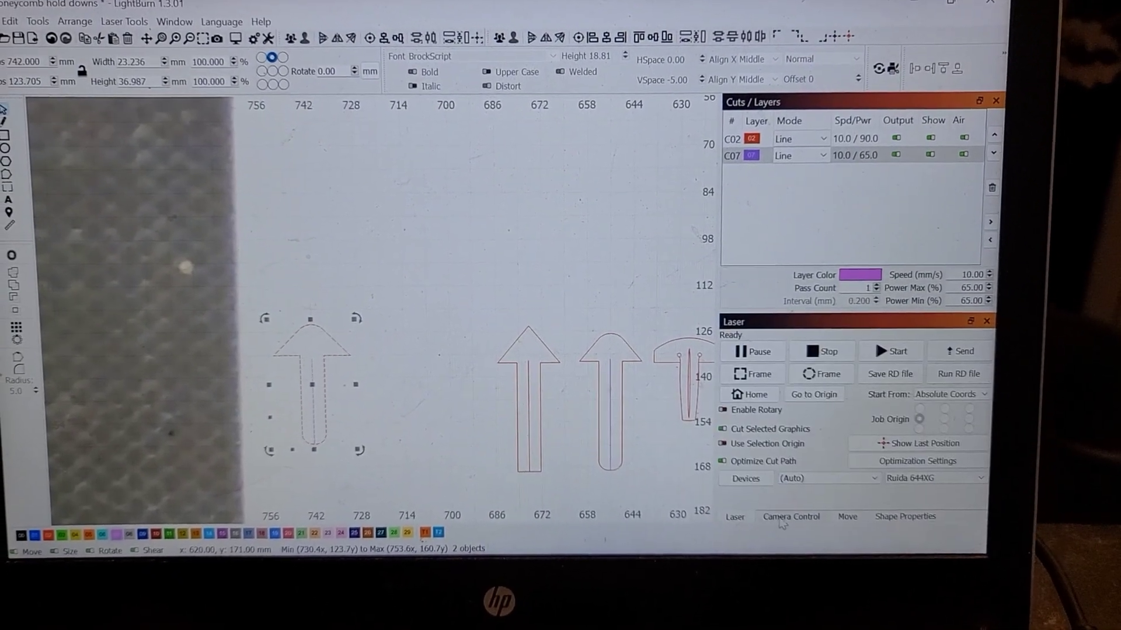
click(782, 520)
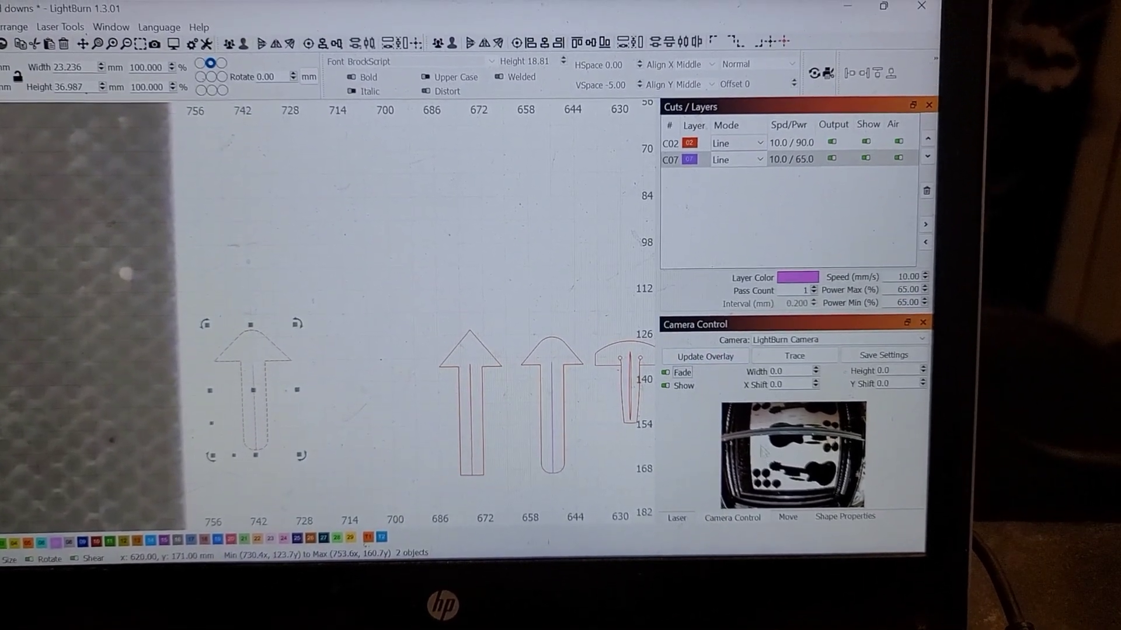
click(677, 520)
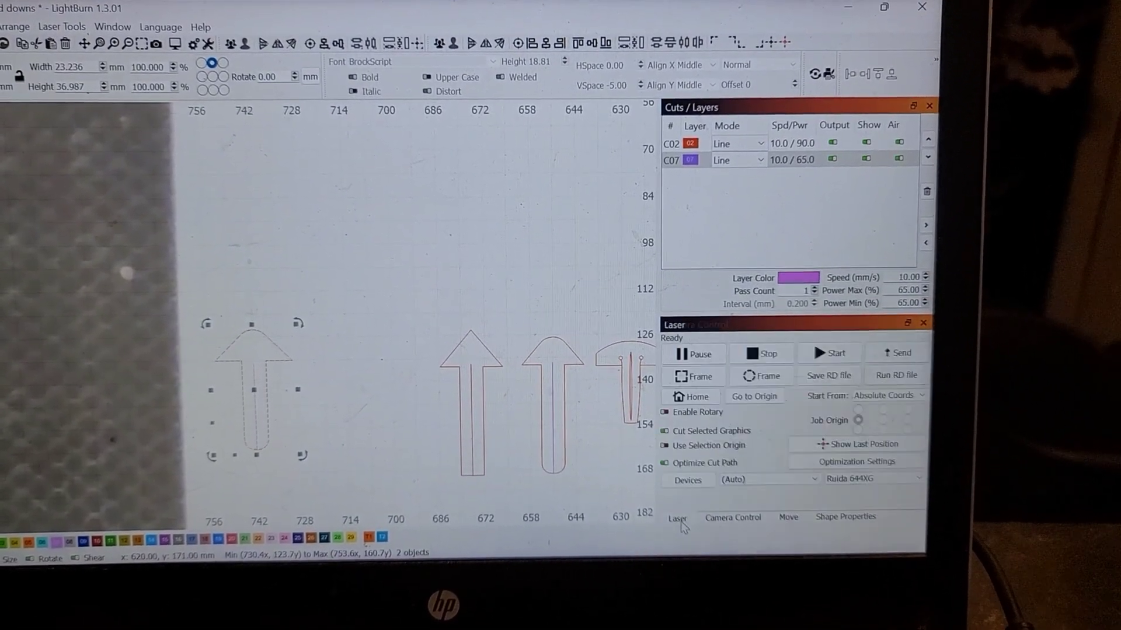
scroll(510, 452, down, 6)
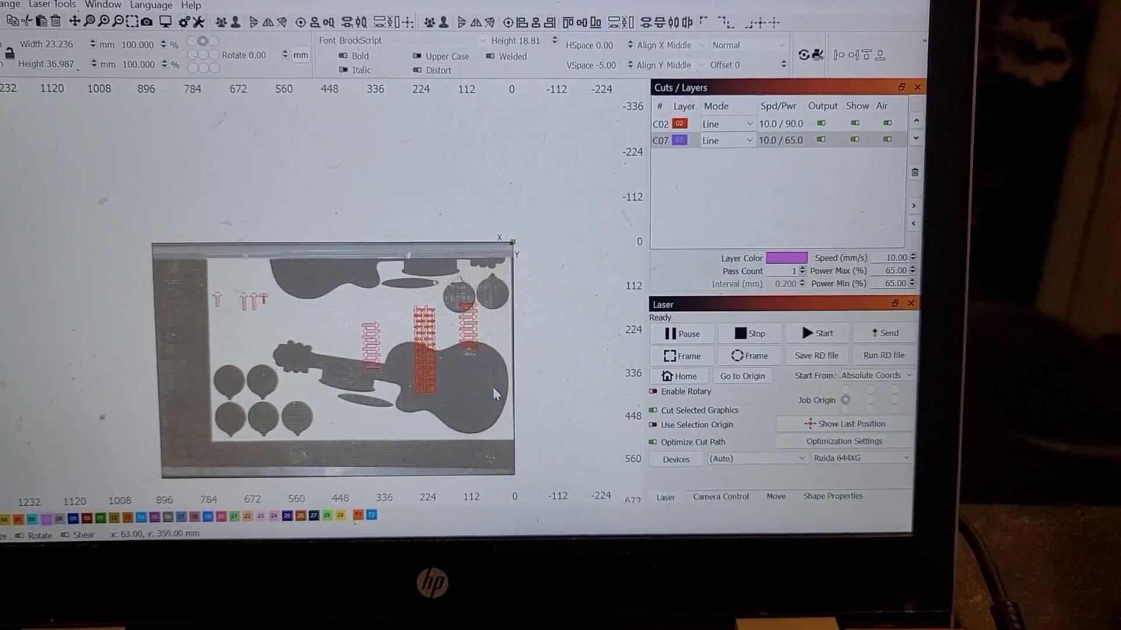
- Move the engraving artwork off the guitar on the camera image
click(513, 415)
drag(507, 409, 393, 370)
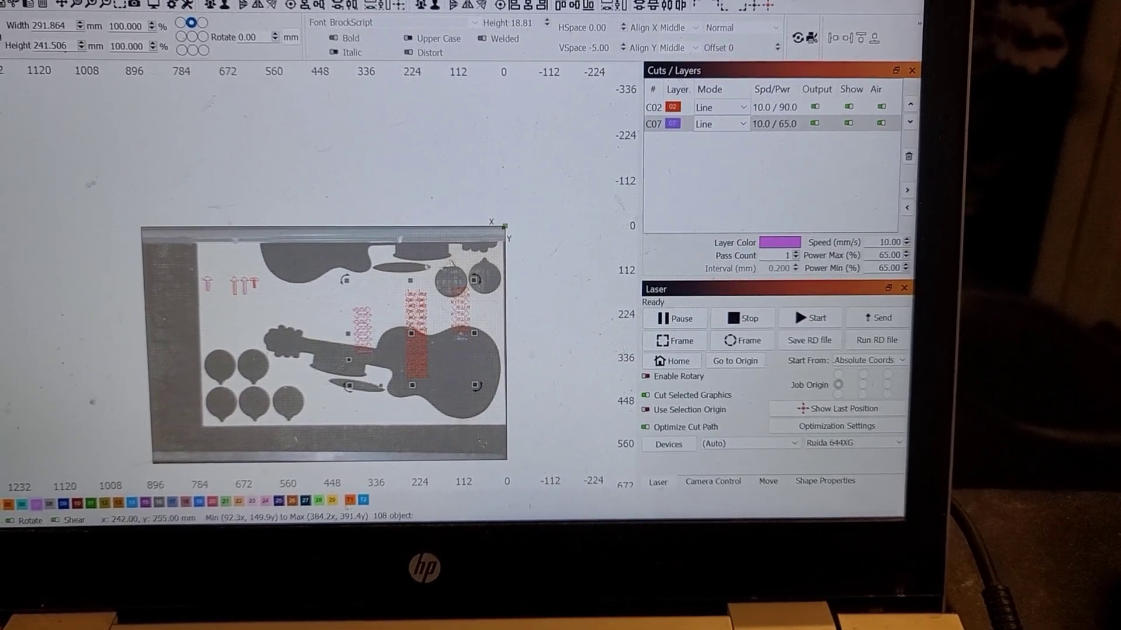
drag(403, 333, 607, 355)
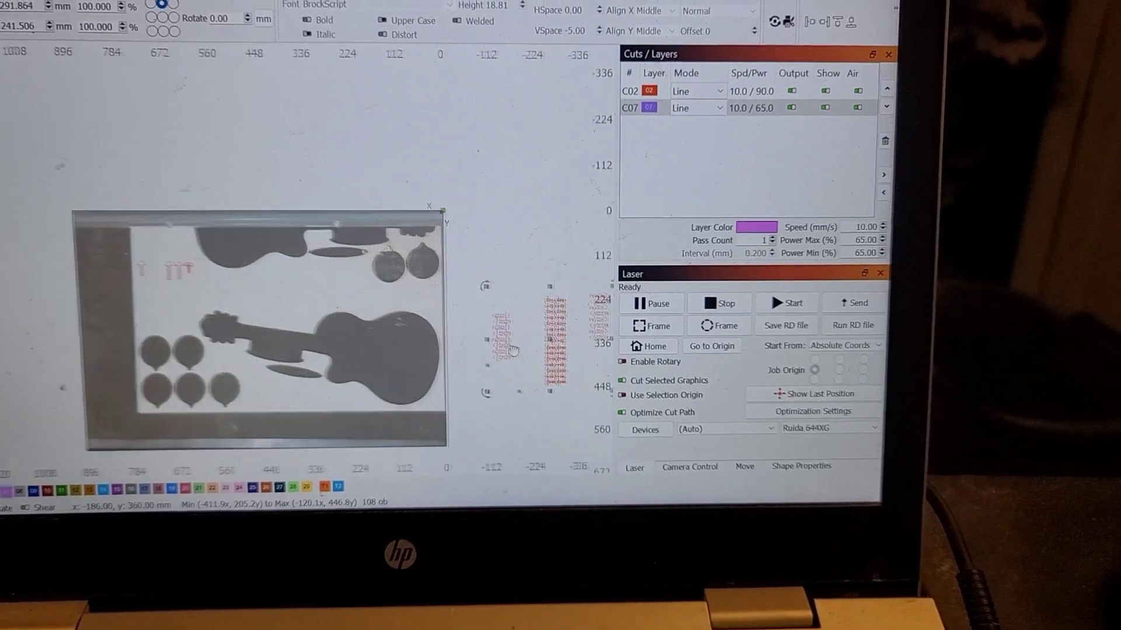
scroll(548, 347, up, 3)
scroll(489, 345, down, 3)
scroll(368, 353, down, 1)
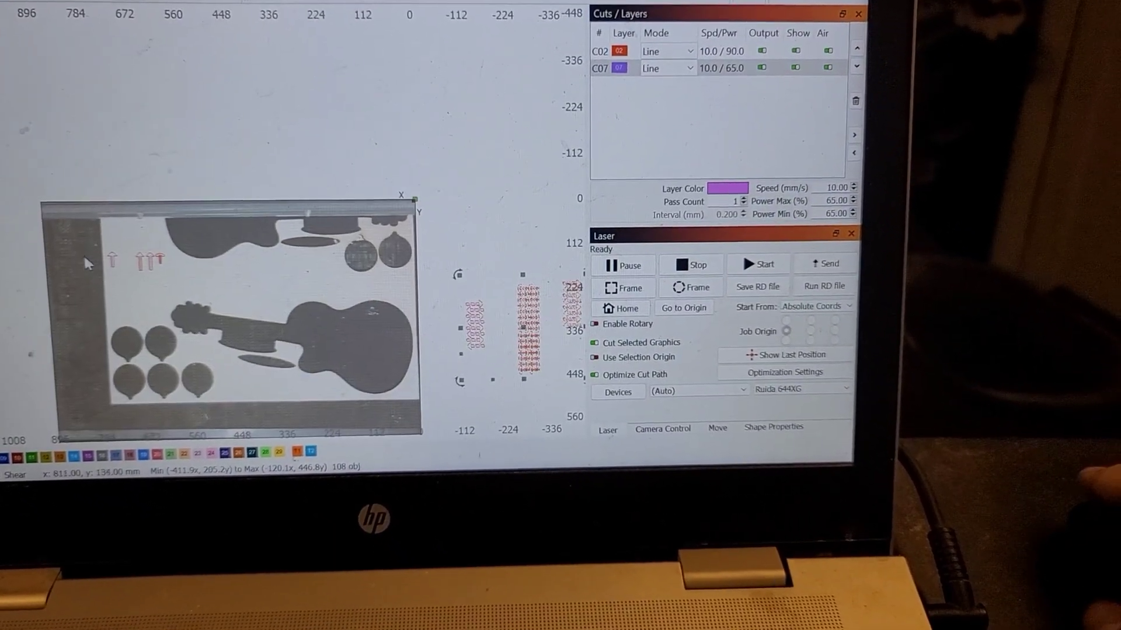
scroll(116, 236, up, 8)
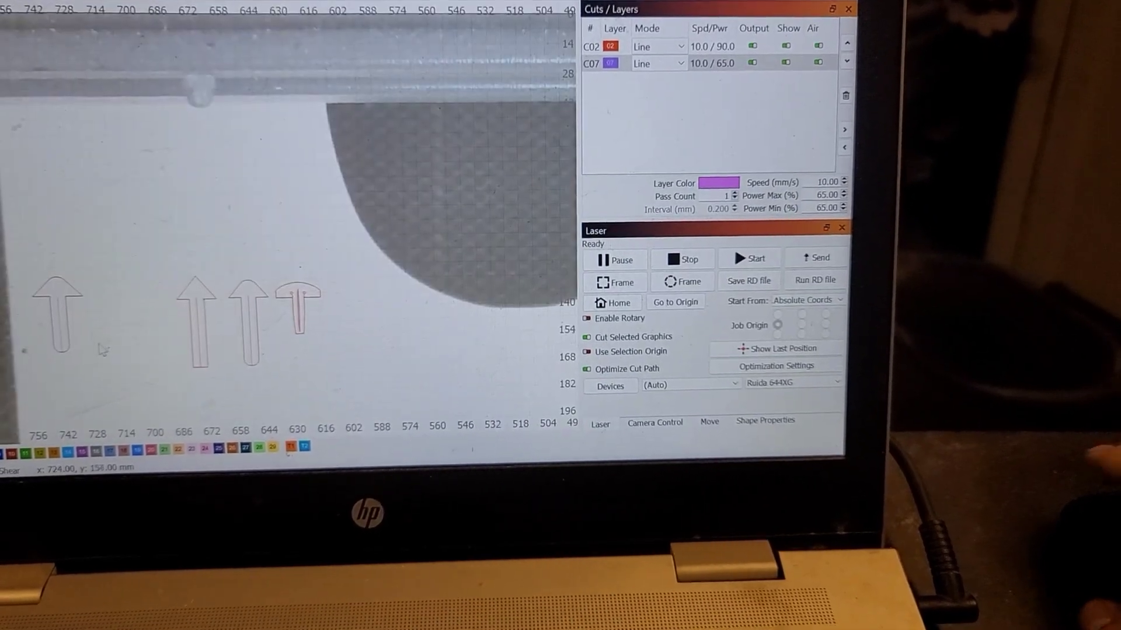
- Place the arrow clip and slit on clear scrap below the two round ornaments
click(69, 324)
scroll(69, 324, down, 4)
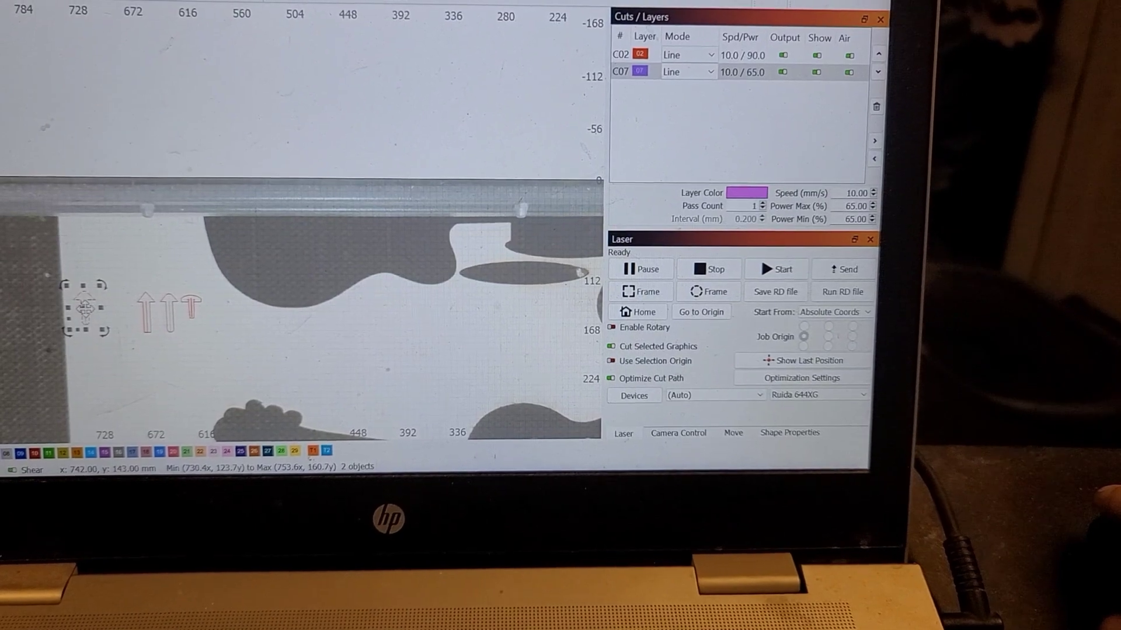
drag(94, 330, 487, 345)
scroll(487, 346, up, 5)
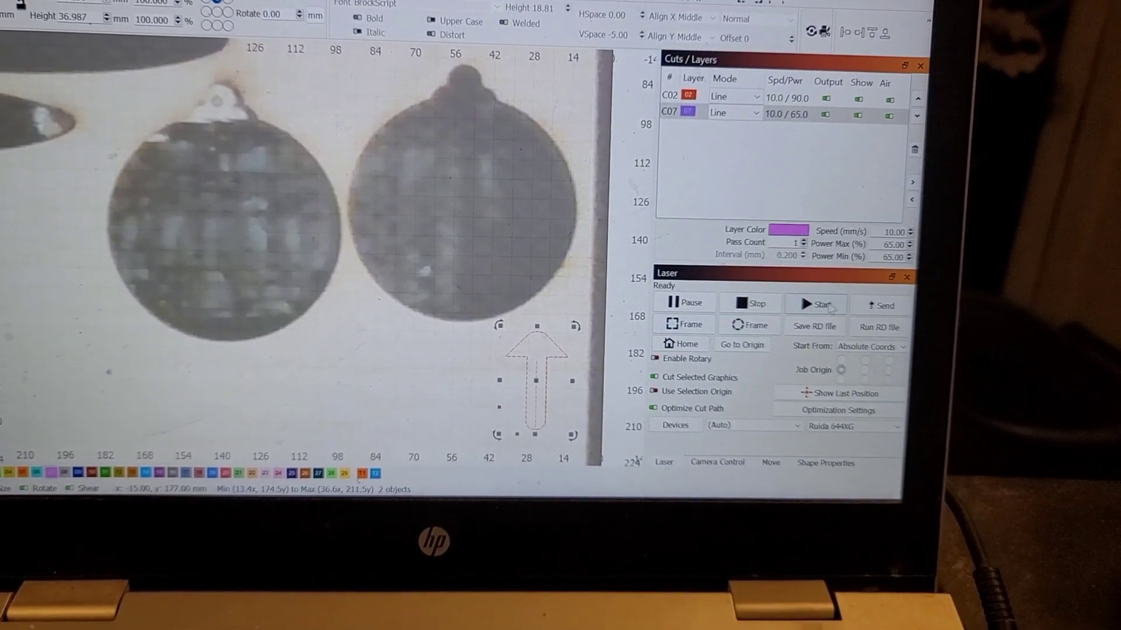
- Cut the 23.236 × 36.987 mm arrow clip using Cut Selected Graphics
click(825, 310)
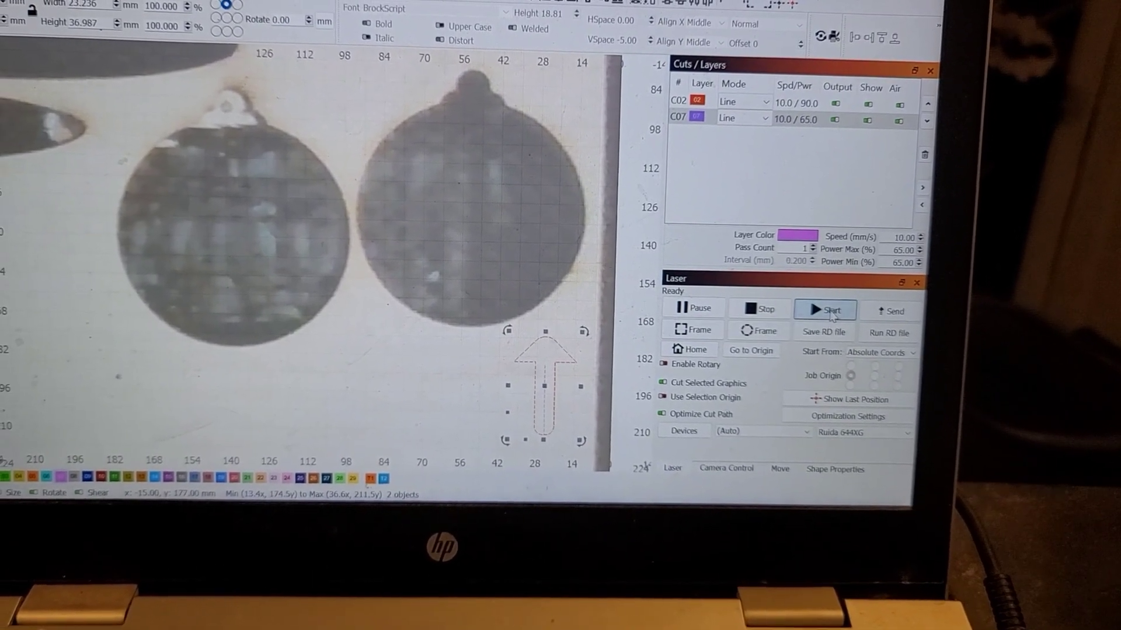